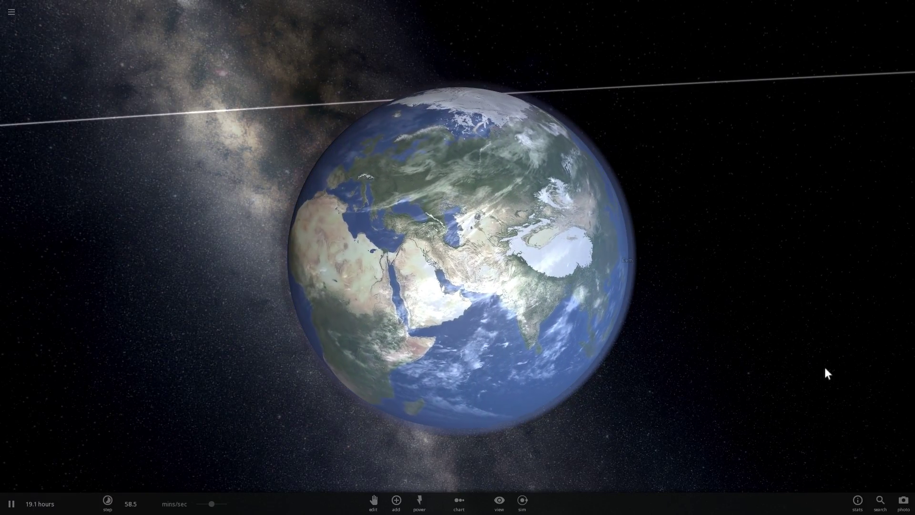
- Examine Earth's surface from several sides, both close up and from a distance
left_click_drag(809, 360, 810, 343)
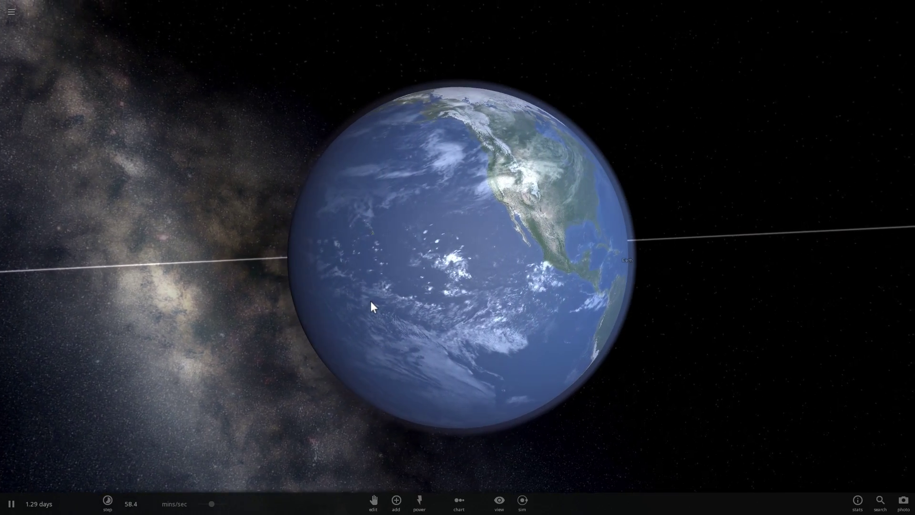
scroll(371, 303, "up", 4)
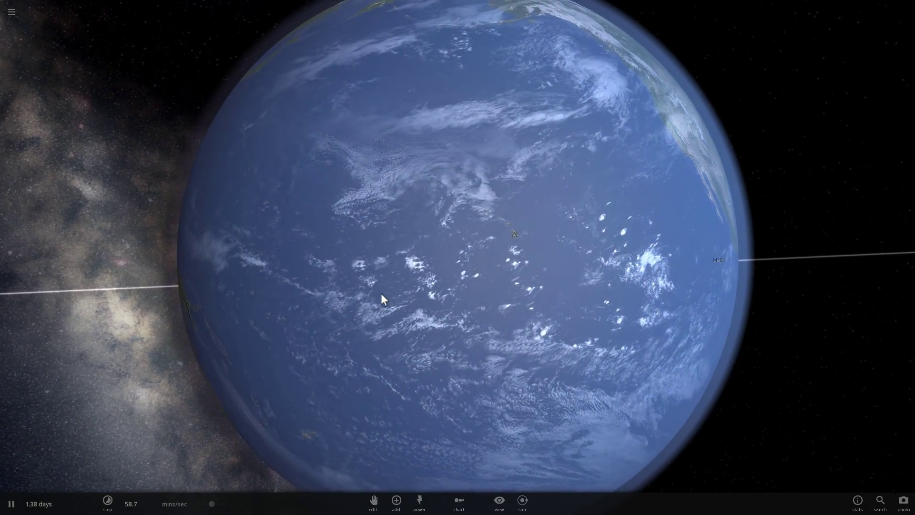
scroll(382, 294, "down", 4)
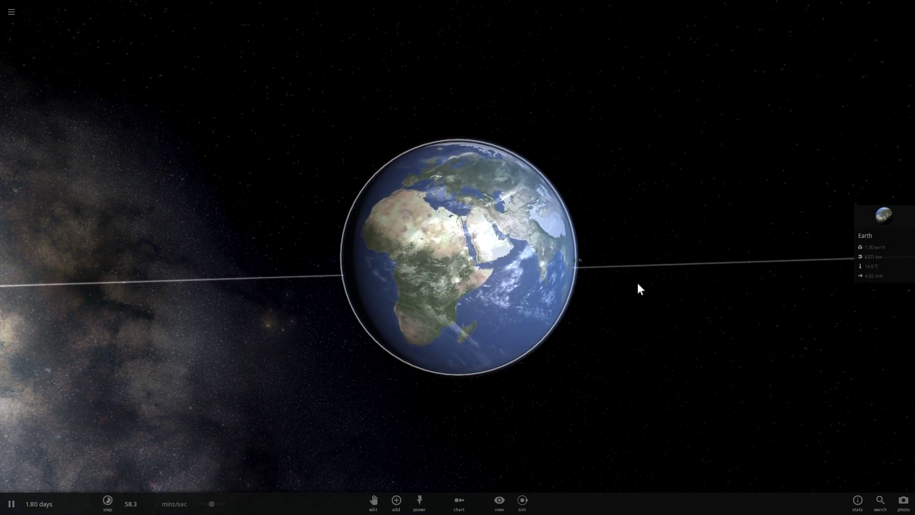
left_click_drag(697, 240, 715, 286)
scroll(715, 286, "up", 3)
left_click_drag(645, 288, 681, 296)
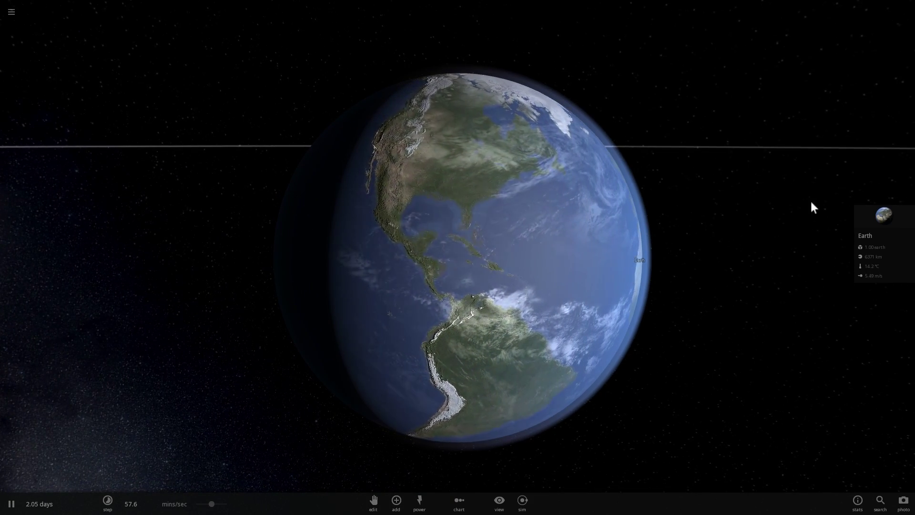
left_click_drag(744, 226, 745, 280)
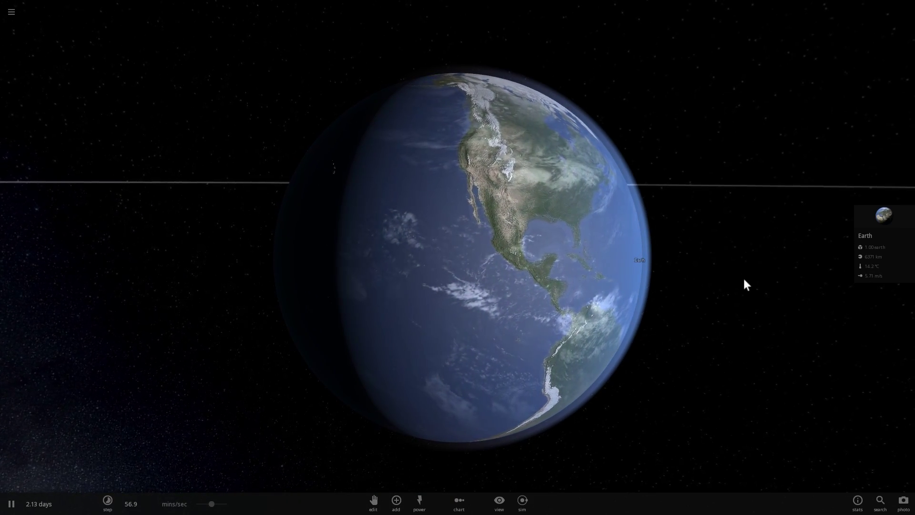
- Remove all water from Earth's material composition, bringing its water share down to 0%
left_click(882, 220)
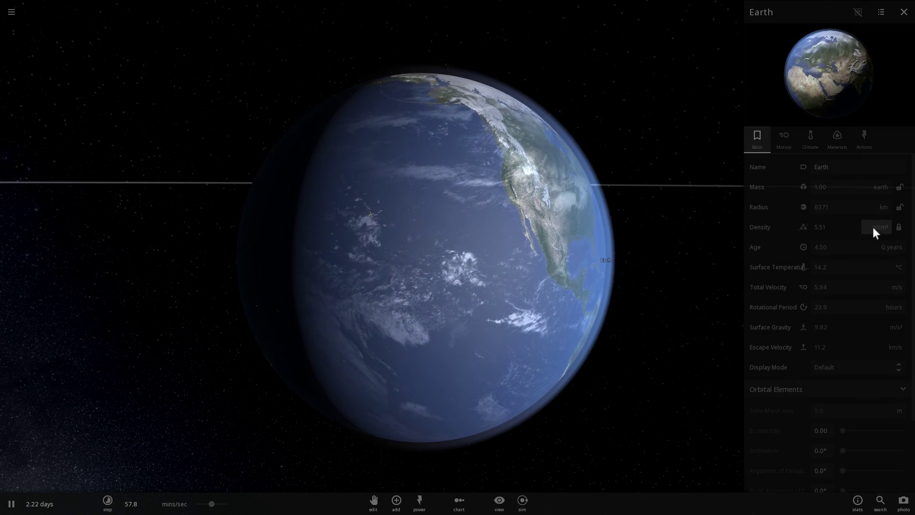
left_click(840, 142)
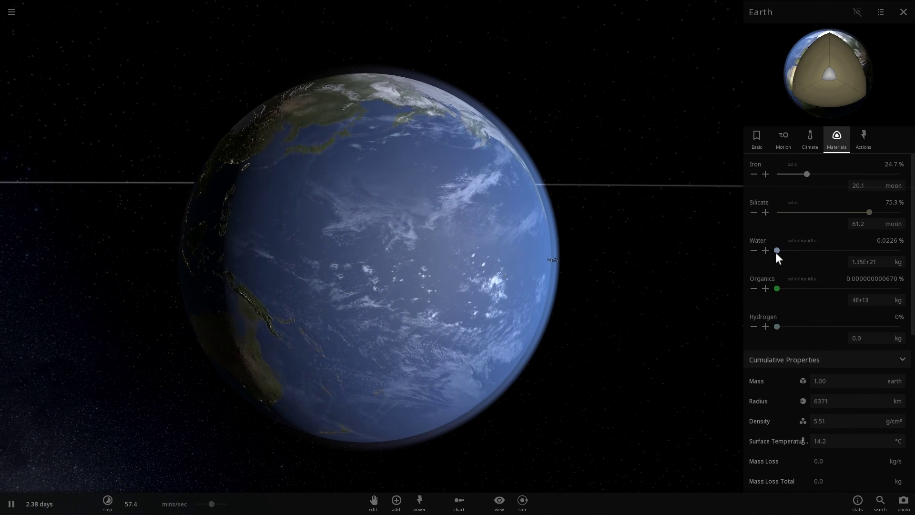
mouse_move(777, 251)
left_mouse_down()
mouse_move(805, 251)
mouse_move(784, 251)
left_mouse_up()
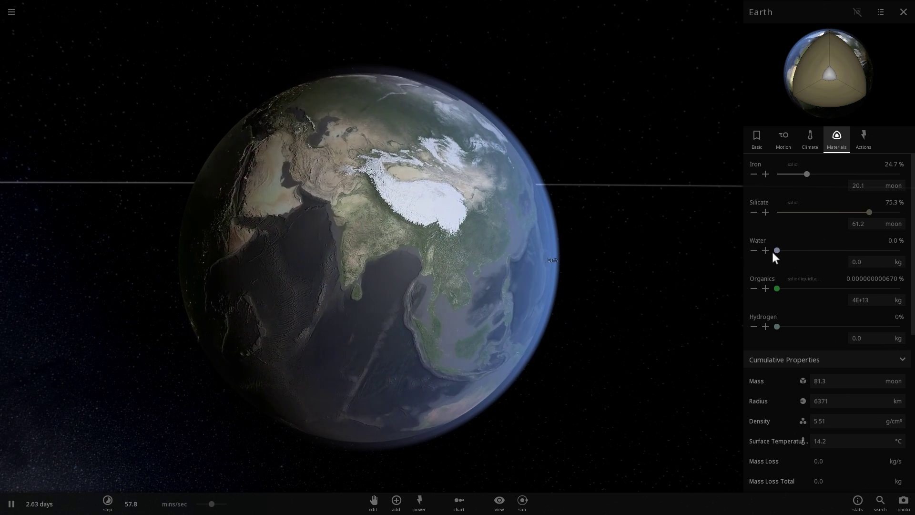
left_click(776, 251)
left_click_drag(778, 252, 774, 252)
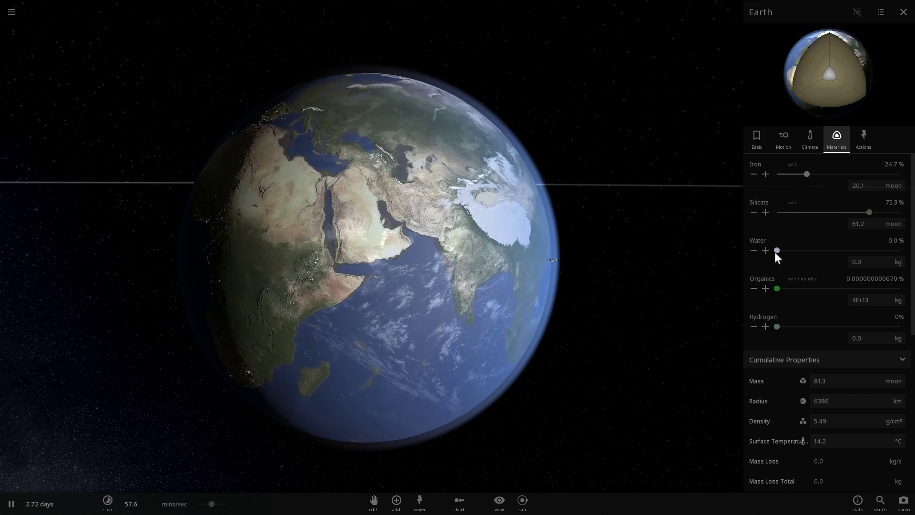
- Add a second Earth in orbit around the dried-out Earth and select the Earth that still has water
left_click(13, 15)
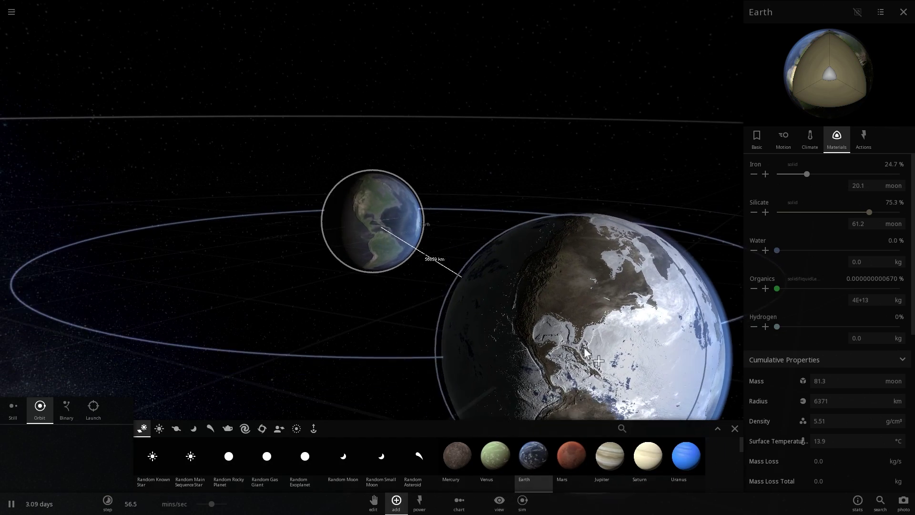
left_click(590, 349)
left_click(720, 294)
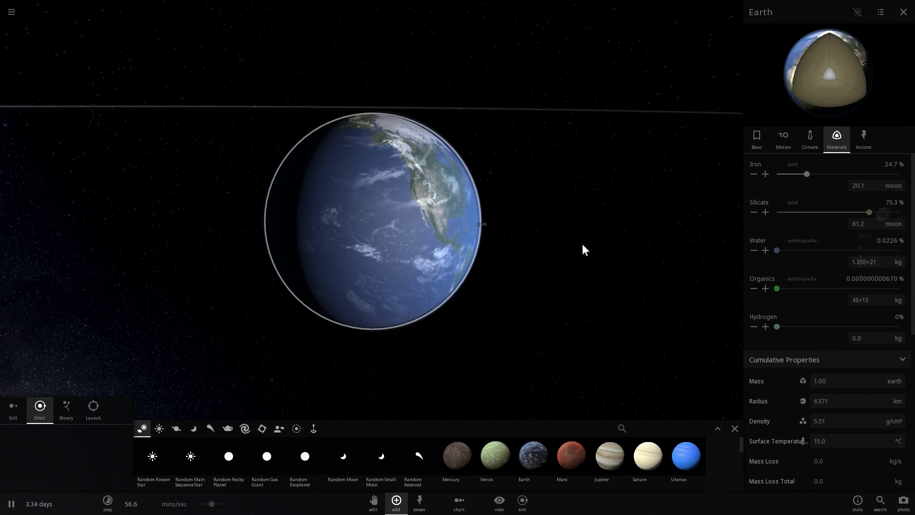
- Reduce the water share of the selected, still wet Earth to 0% in its material composition
left_click_drag(583, 245, 393, 262)
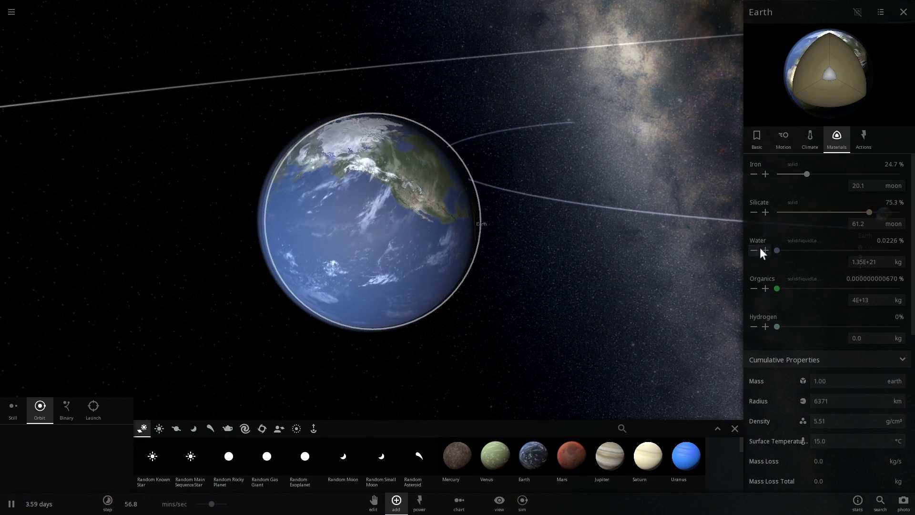
left_click_drag(480, 275, 356, 157)
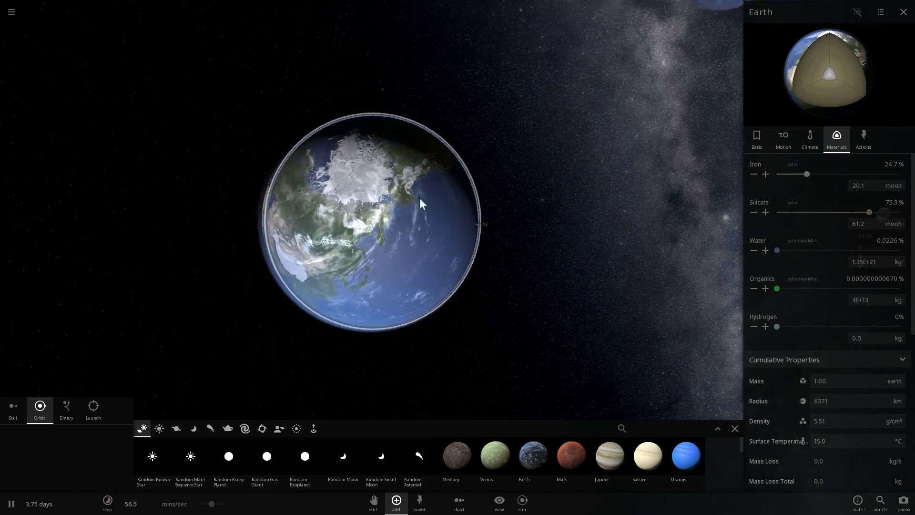
left_click_drag(419, 199, 422, 238)
scroll(422, 237, "up", 3)
scroll(423, 244, "up", 3)
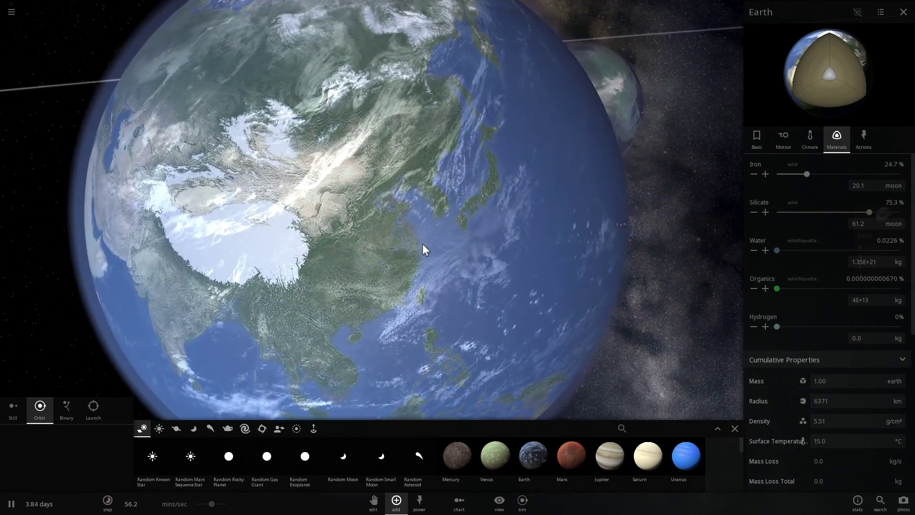
scroll(422, 244, "down", 5)
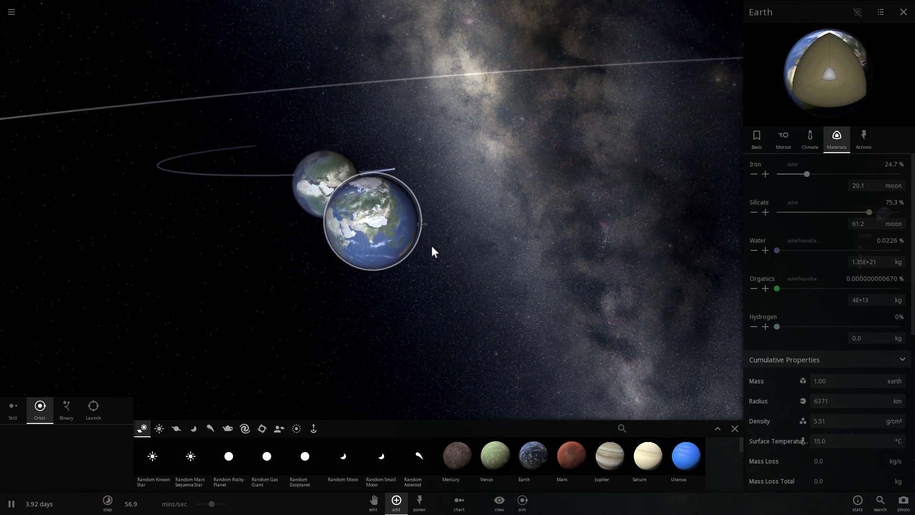
left_click_drag(432, 246, 437, 258)
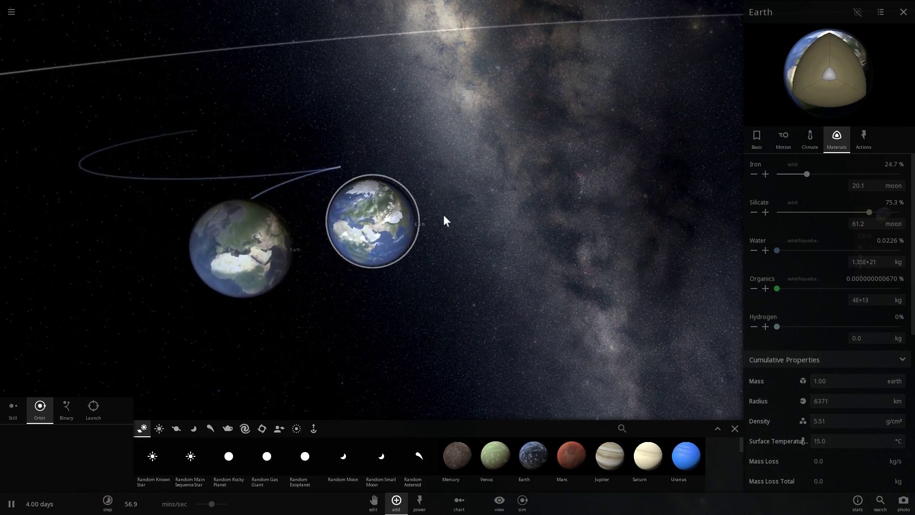
scroll(444, 220, "up", 5)
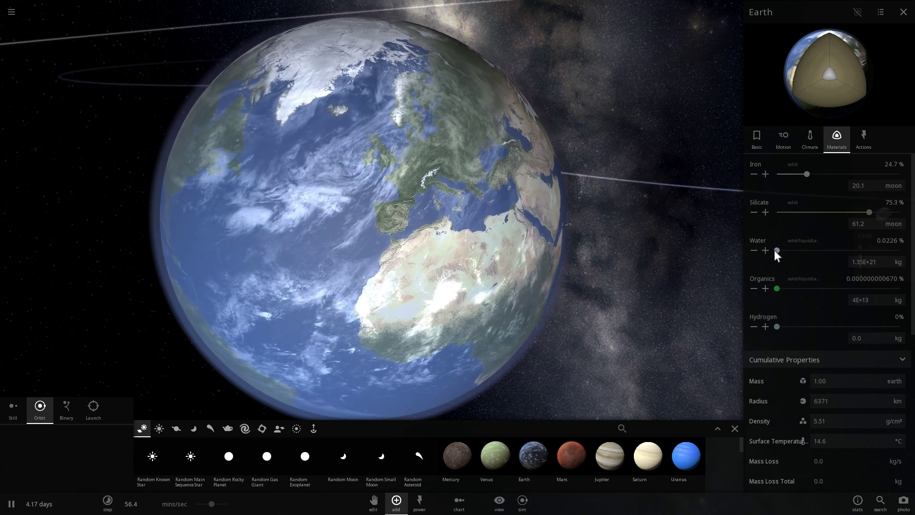
left_click_drag(776, 250, 769, 251)
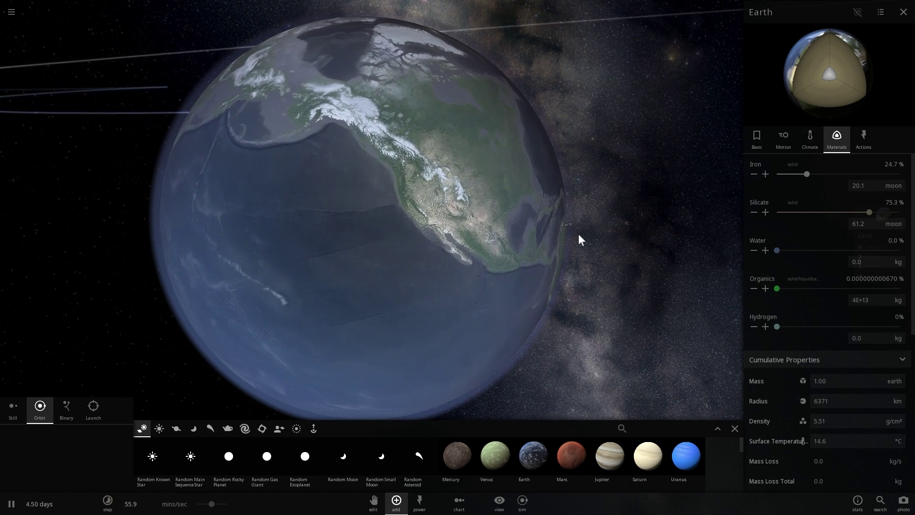
- Inspect the dried-out Earth up close, and replace the simulation with a fresh Earth preset from the Solar System category
scroll(579, 234, "down", 5)
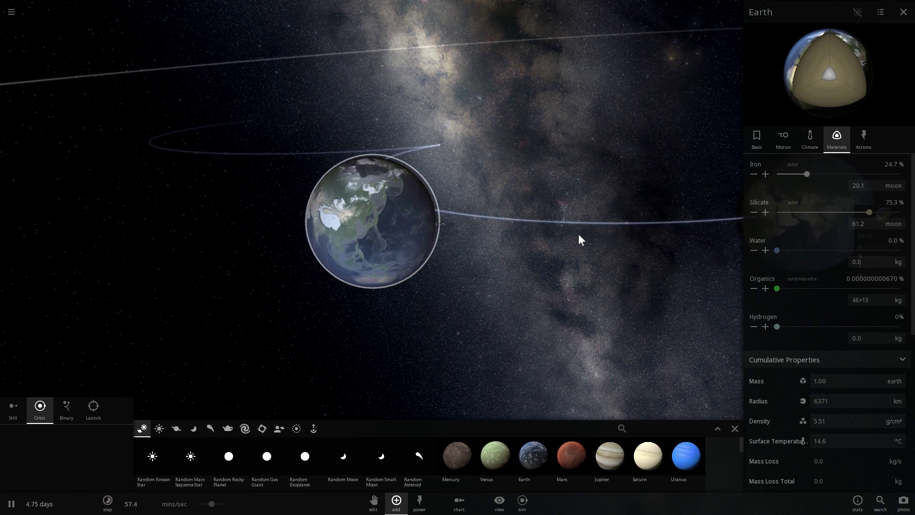
scroll(485, 262, "up", 3)
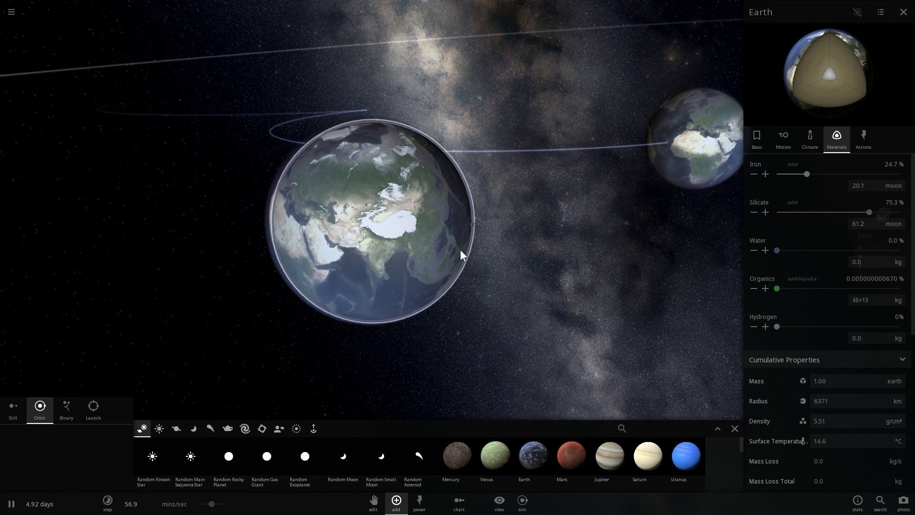
left_click_drag(524, 267, 531, 262)
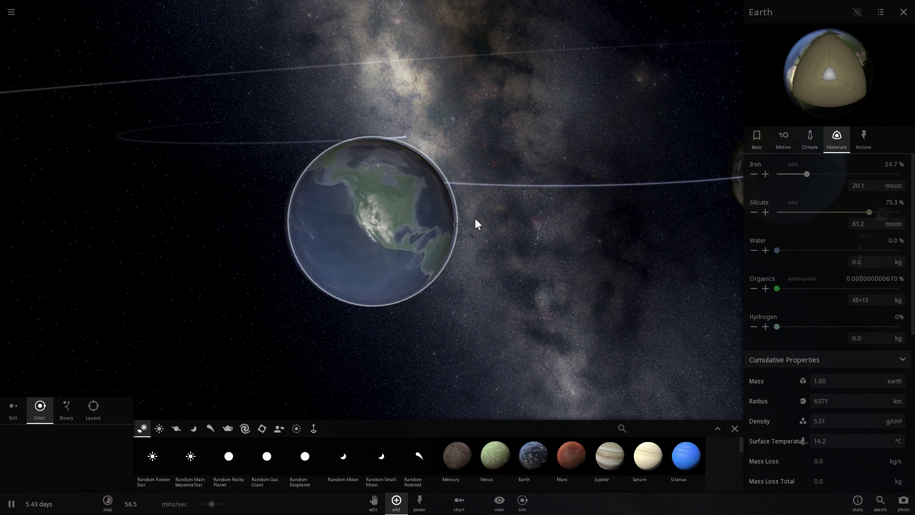
scroll(474, 229, "up", 2)
scroll(474, 237, "up", 3)
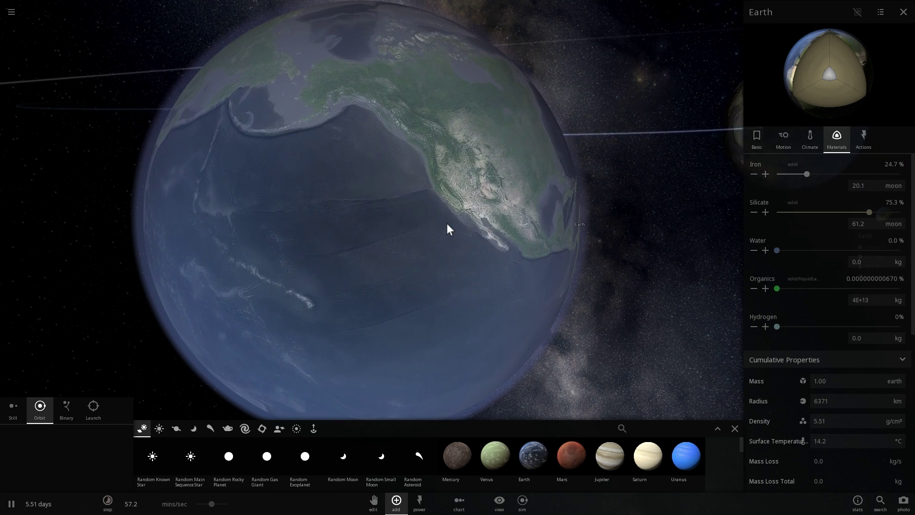
left_click(12, 18)
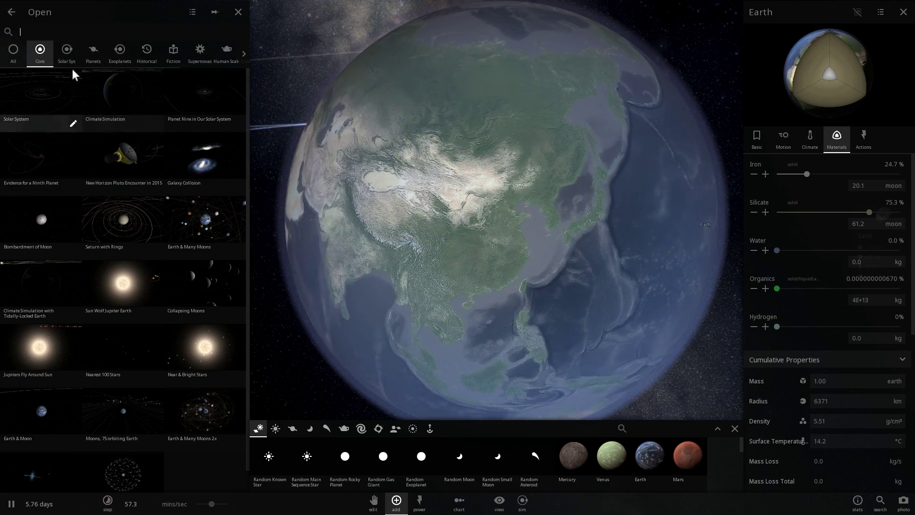
left_click(67, 52)
left_click(197, 94)
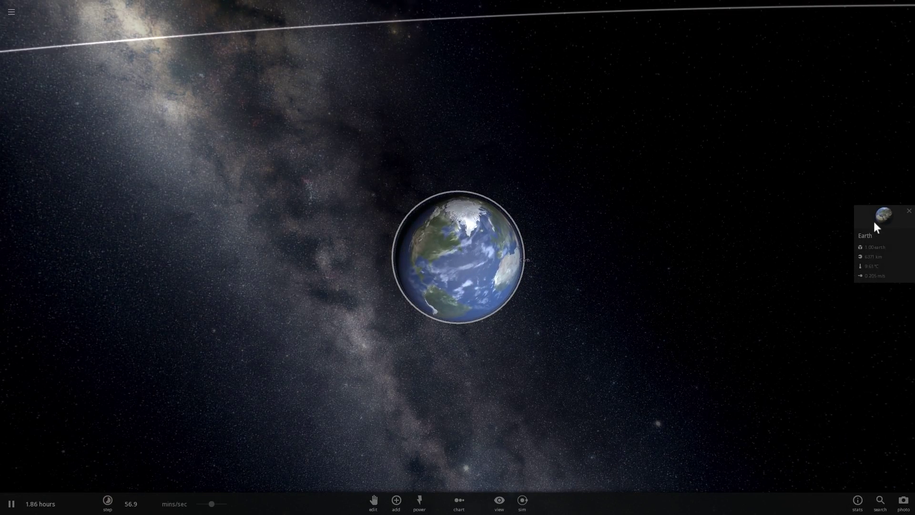
- Drain the freshly loaded Earth completely by setting the water in its material composition to 0%
left_click(883, 216)
scroll(659, 294, "up", 5)
left_click(834, 140)
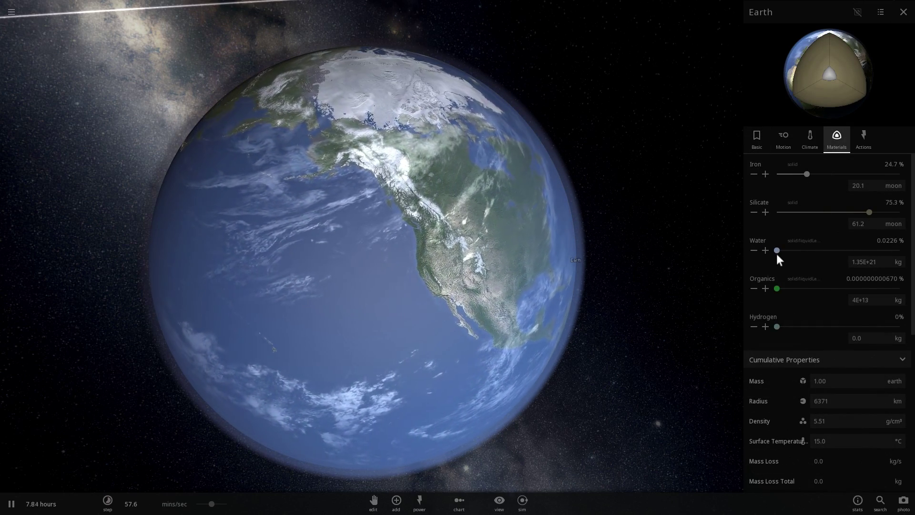
left_click_drag(777, 253, 771, 253)
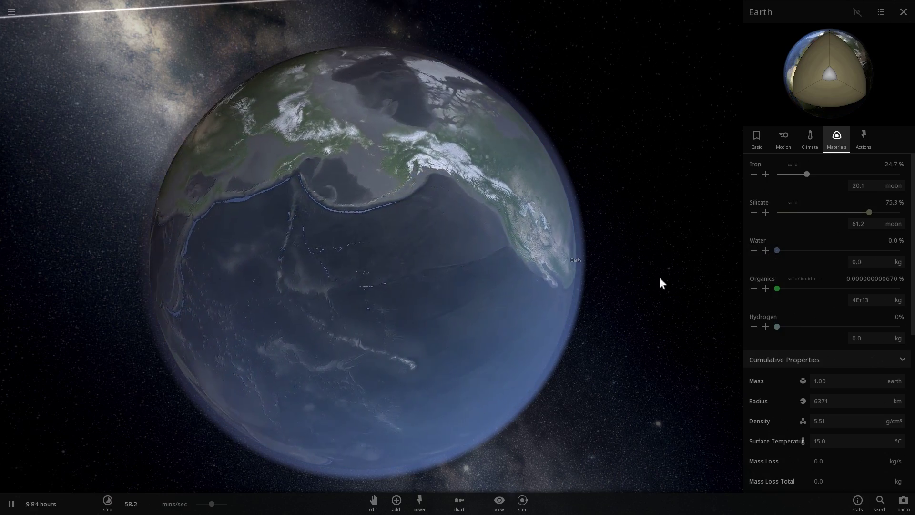
scroll(593, 283, "down", 3)
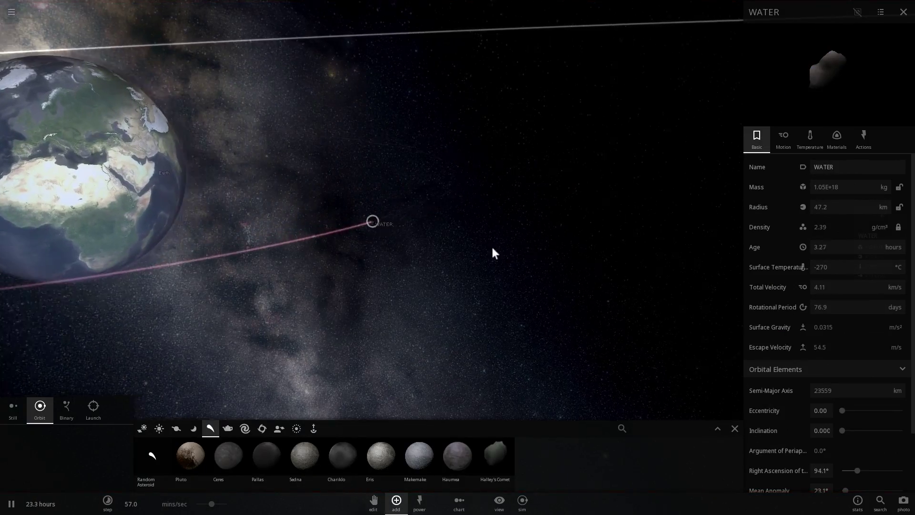
- Set the composition of the asteroid named WATER, which orbits the dry Earth, to 100% water
left_click_drag(493, 247, 307, 258)
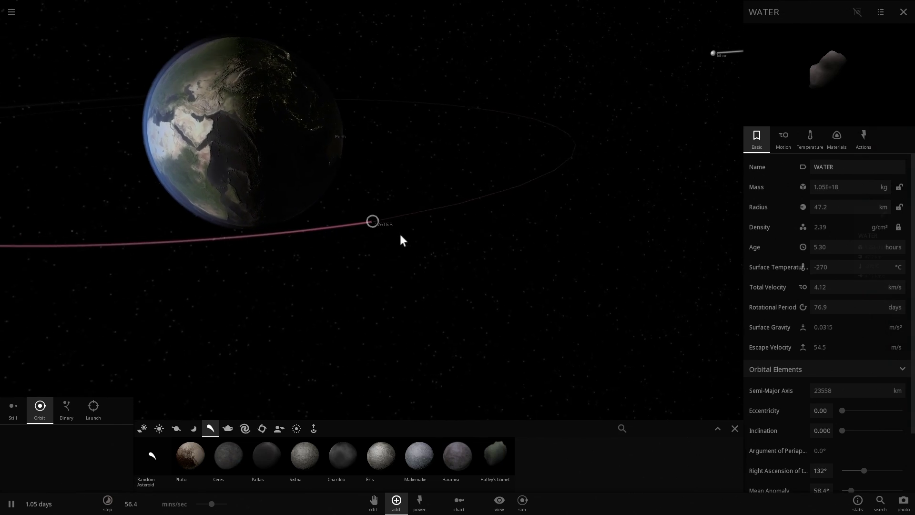
left_click_drag(400, 235, 350, 237)
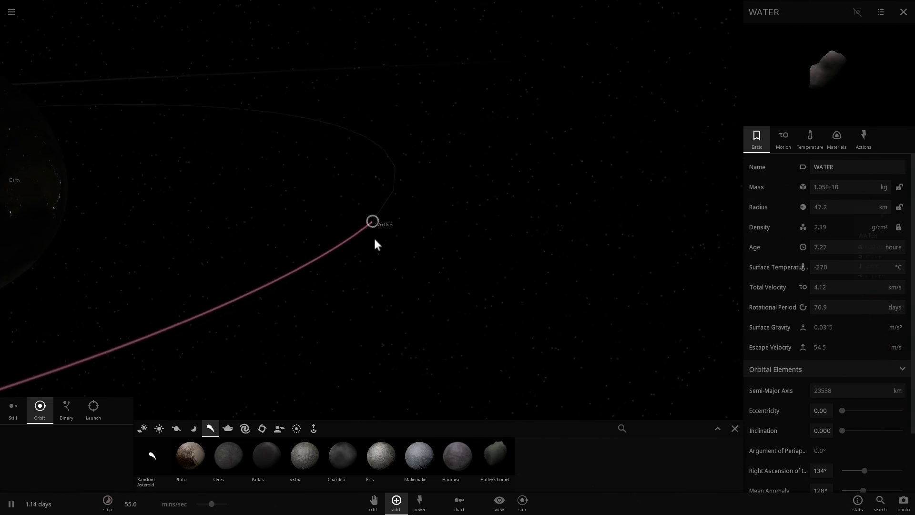
right_click_drag(375, 240, 604, 388)
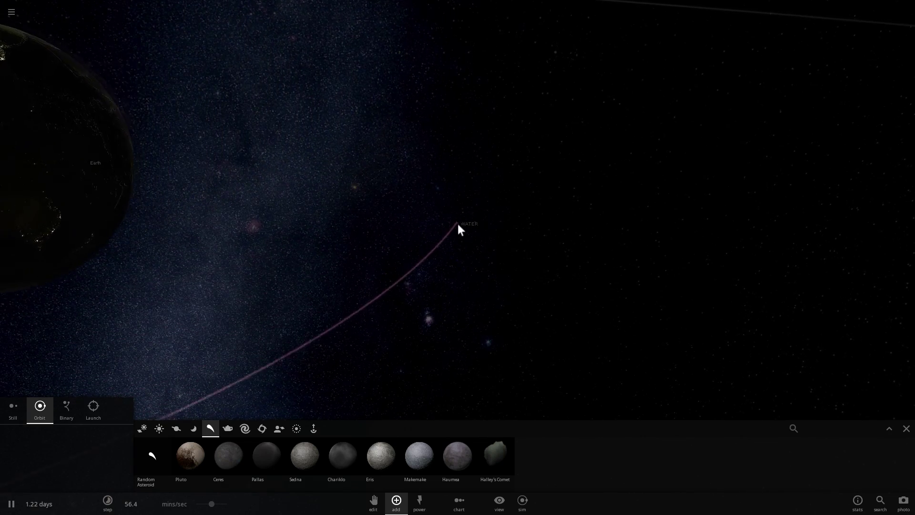
right_click_drag(455, 222, 859, 198)
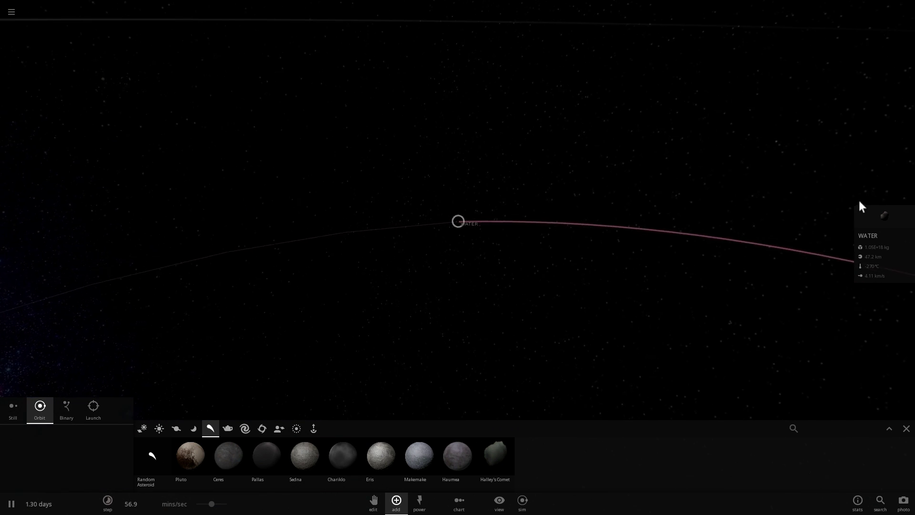
left_click(877, 217)
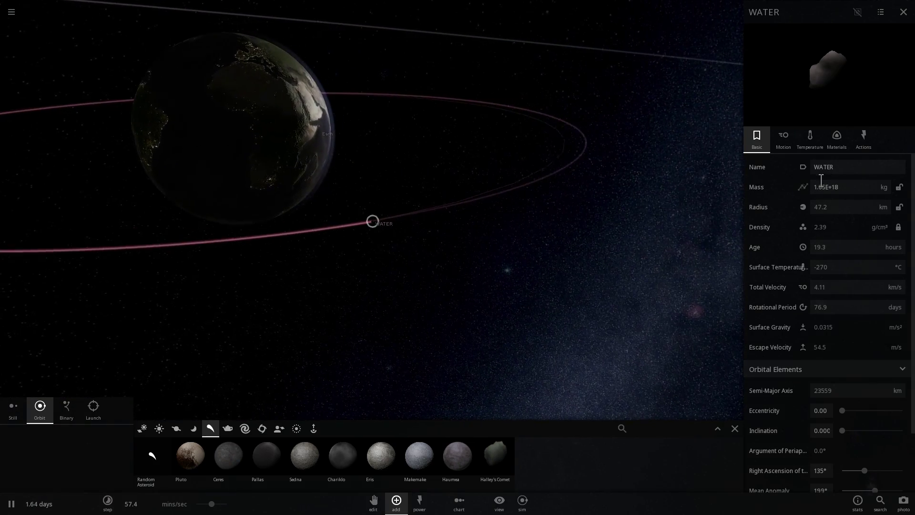
scroll(409, 245, "up", 6)
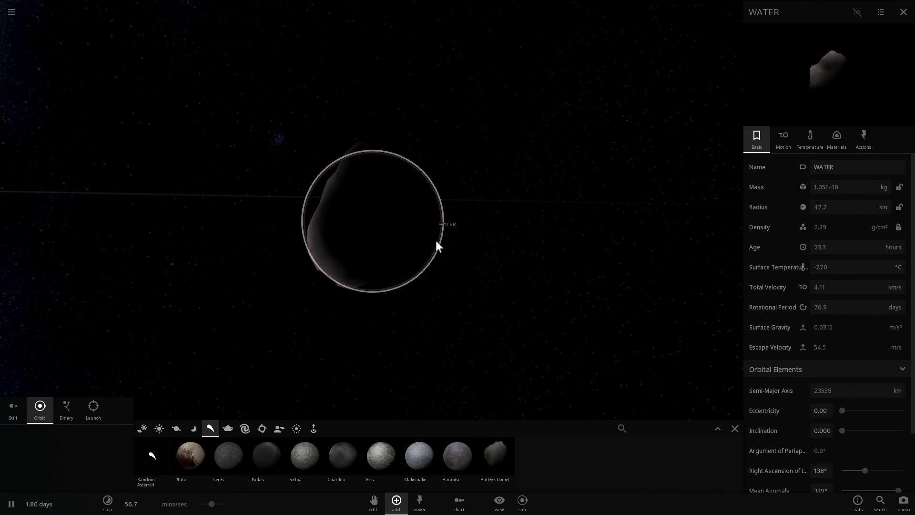
left_click(838, 137)
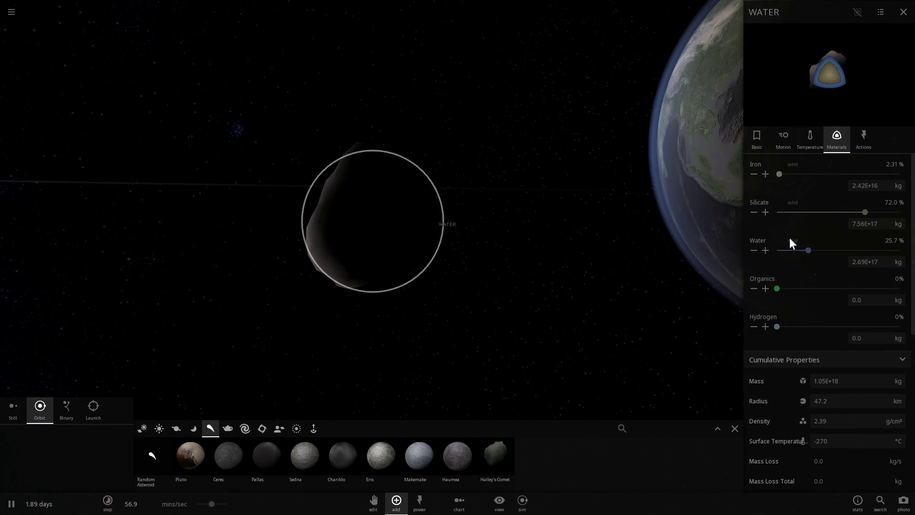
left_click_drag(808, 250, 836, 250)
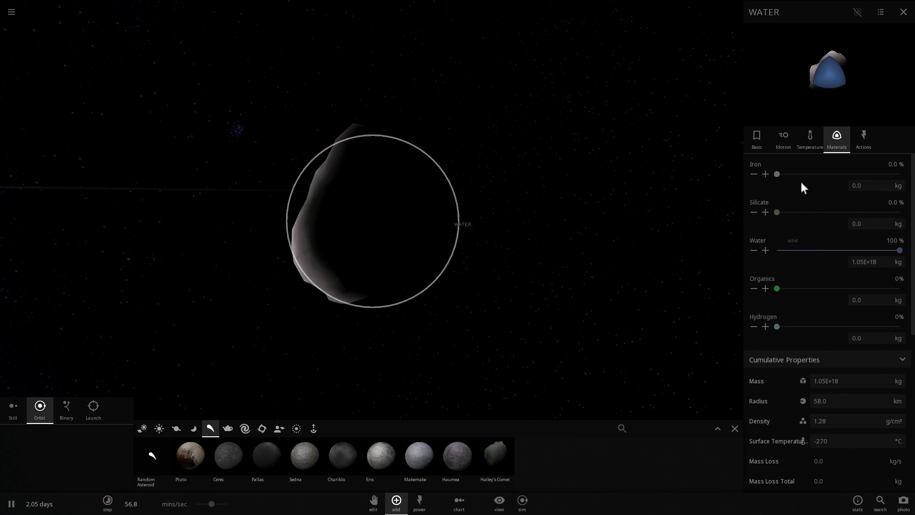
- Increase the mass of the WATER body to 1.35E+21 kg
left_click(768, 139)
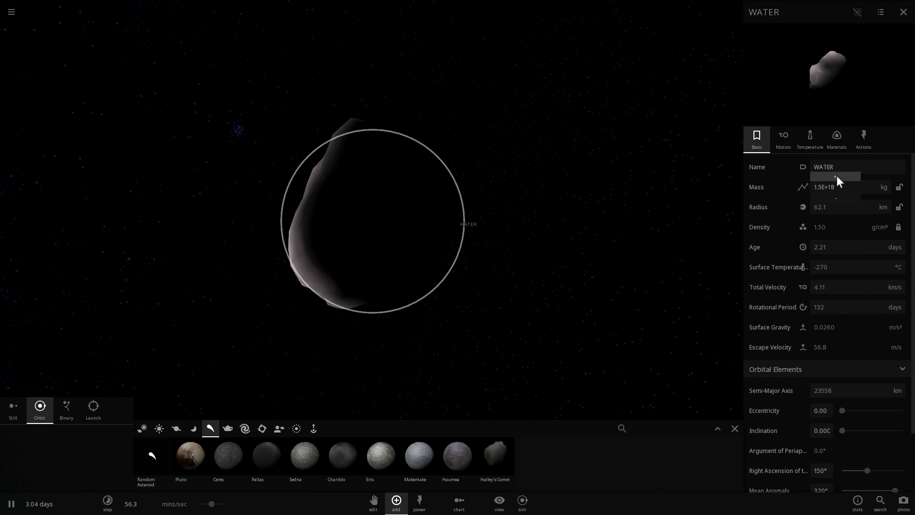
left_click(837, 177)
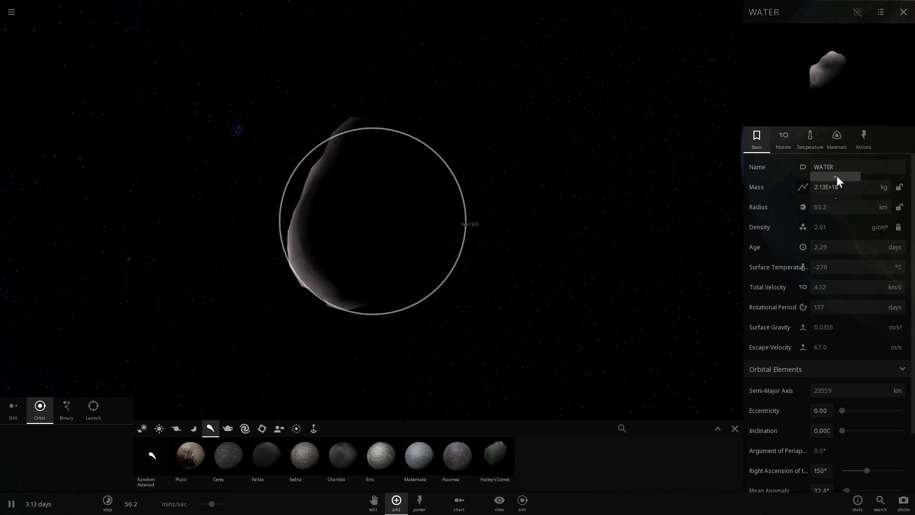
left_click(836, 176)
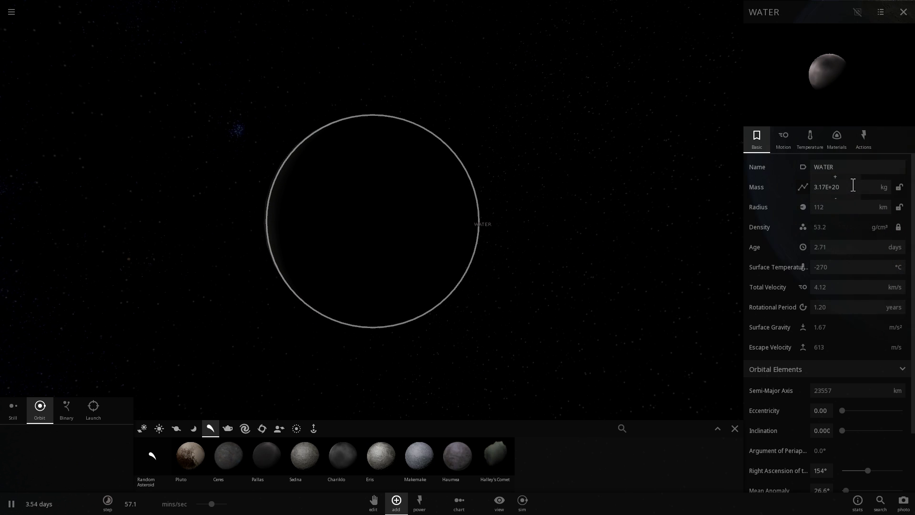
left_click(838, 176)
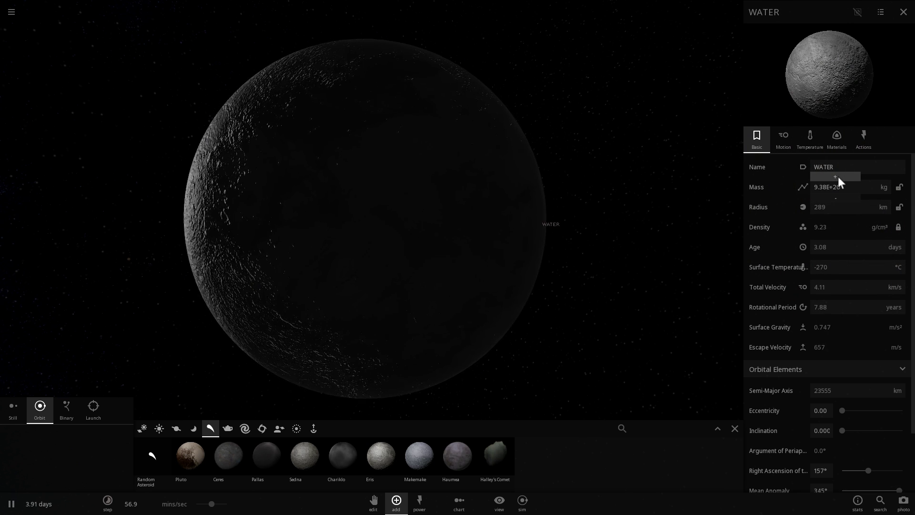
left_click(838, 177)
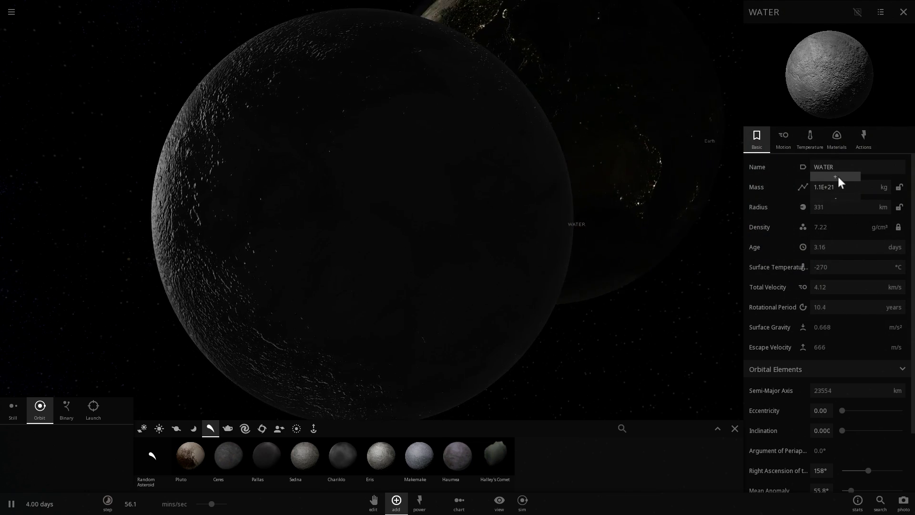
left_click(838, 177)
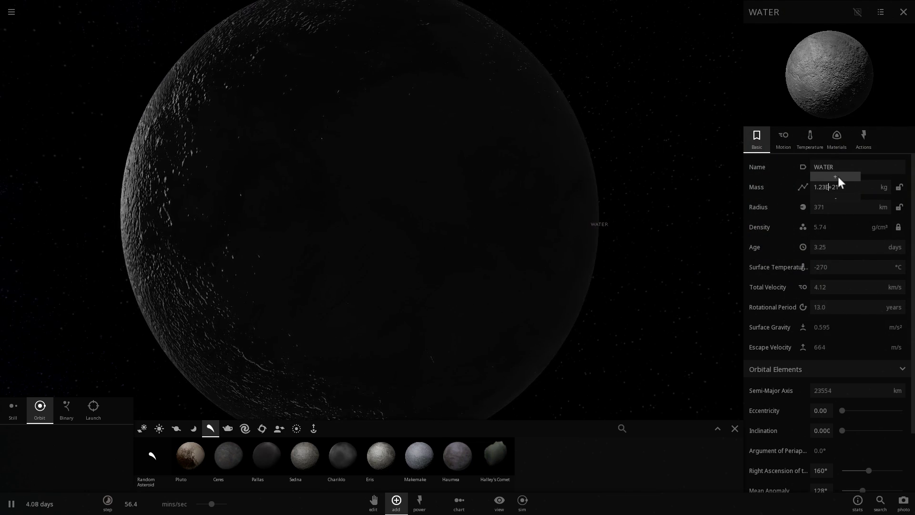
left_click(838, 177)
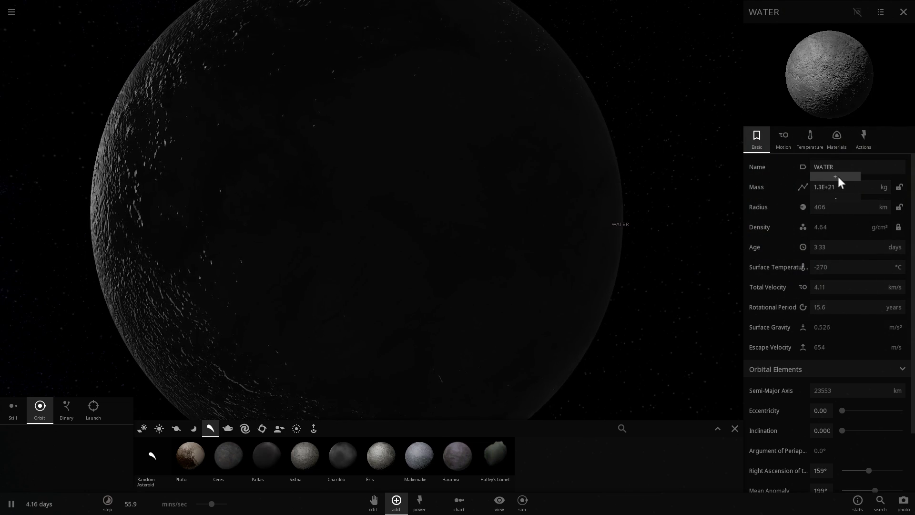
left_click(838, 177)
left_click(838, 177)
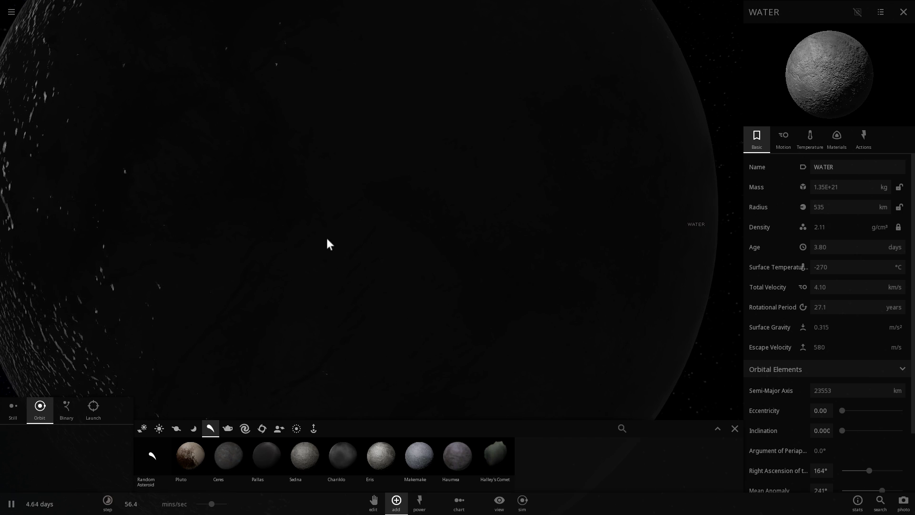
- Check the material composition of the enlarged WATER body, and adjust the simulation speed
scroll(327, 238, "down", 5)
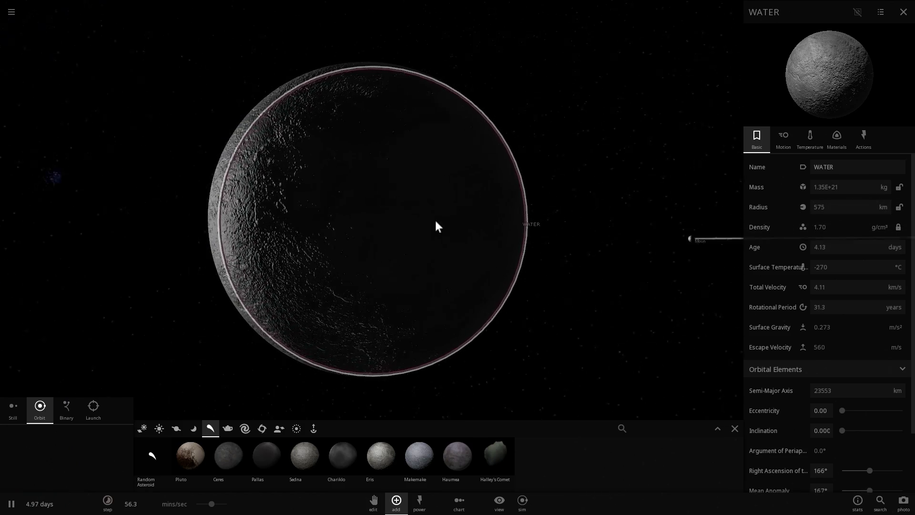
left_click(835, 136)
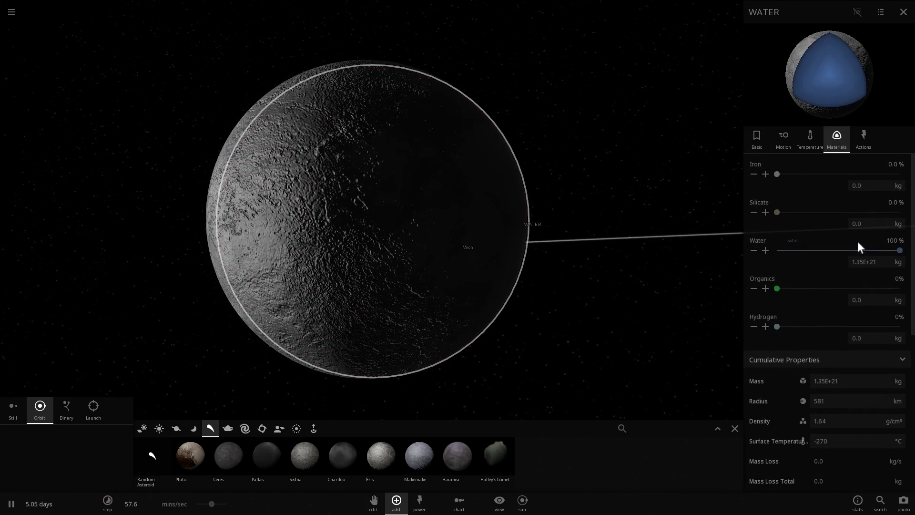
left_click(757, 138)
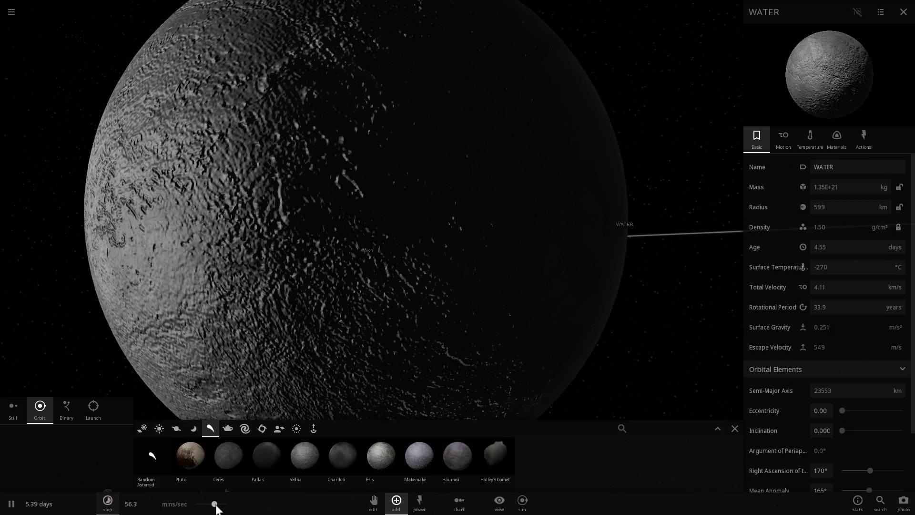
left_click_drag(220, 504, 220, 505)
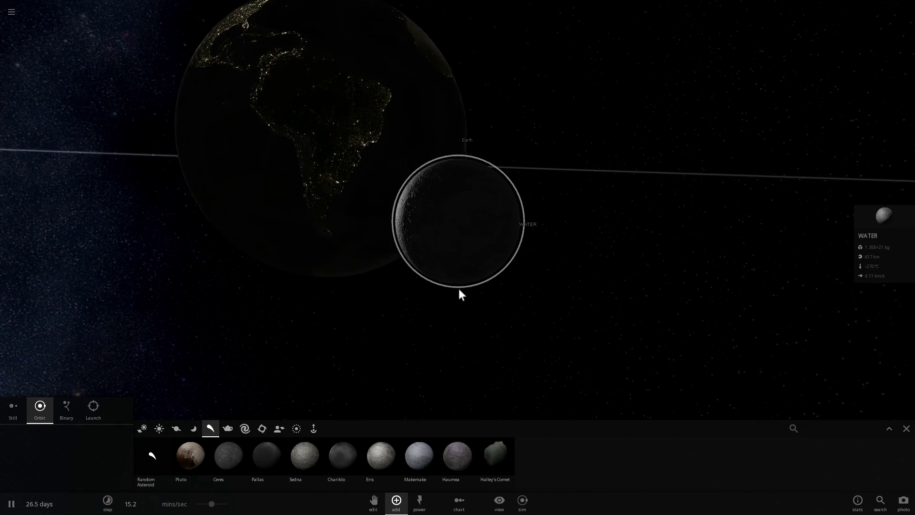
- Compare the size of the WATER body with the Earth and the Moon in the chart view, inspecting WATER up close
scroll(460, 283, "down", 5)
left_click_drag(461, 290, 537, 297)
scroll(607, 275, "down", 5)
scroll(537, 298, "down", 5)
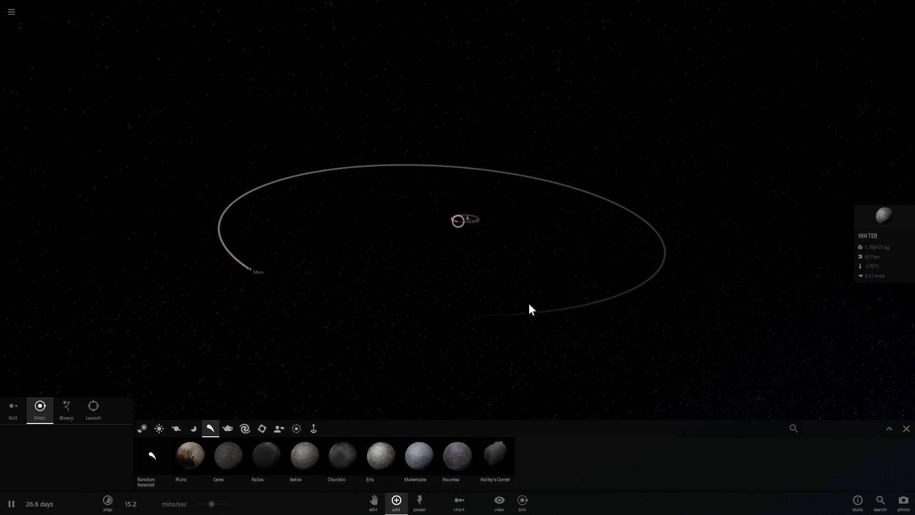
left_click(463, 504)
scroll(490, 326, "up", 10)
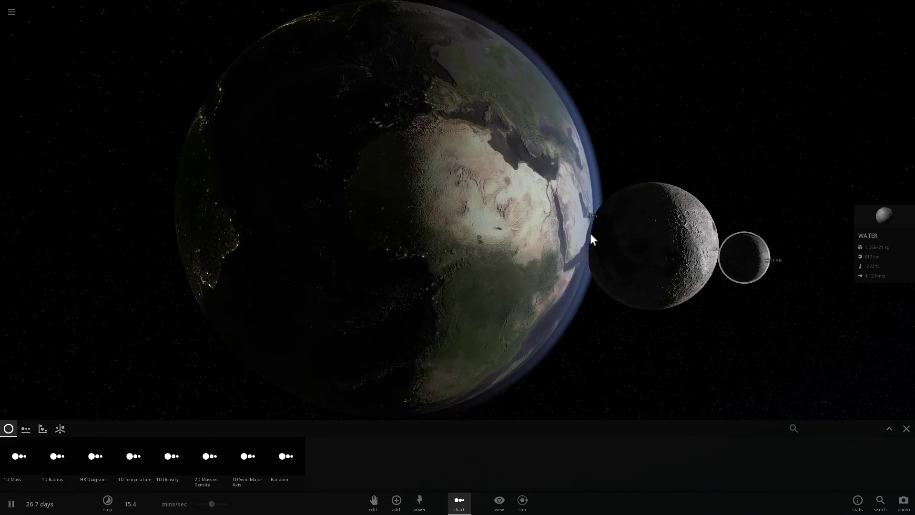
double_click(630, 240)
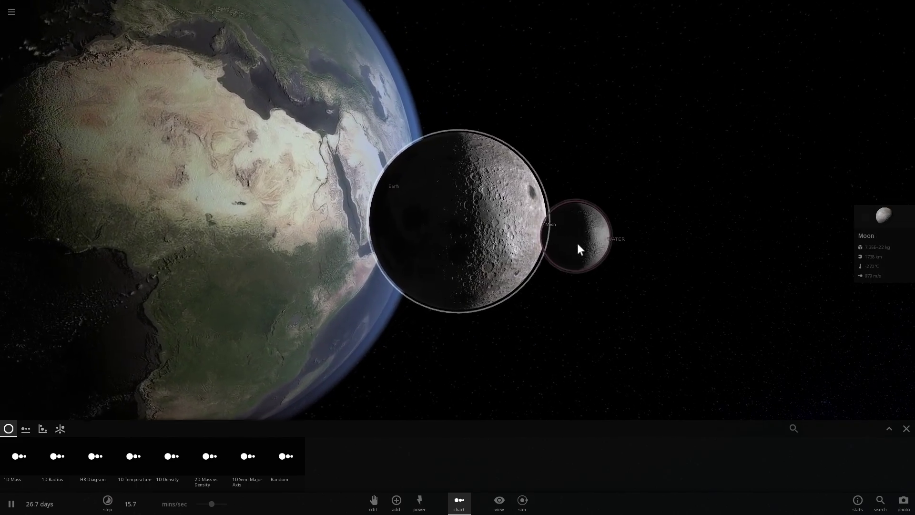
left_click(577, 244)
scroll(594, 248, "up", 3)
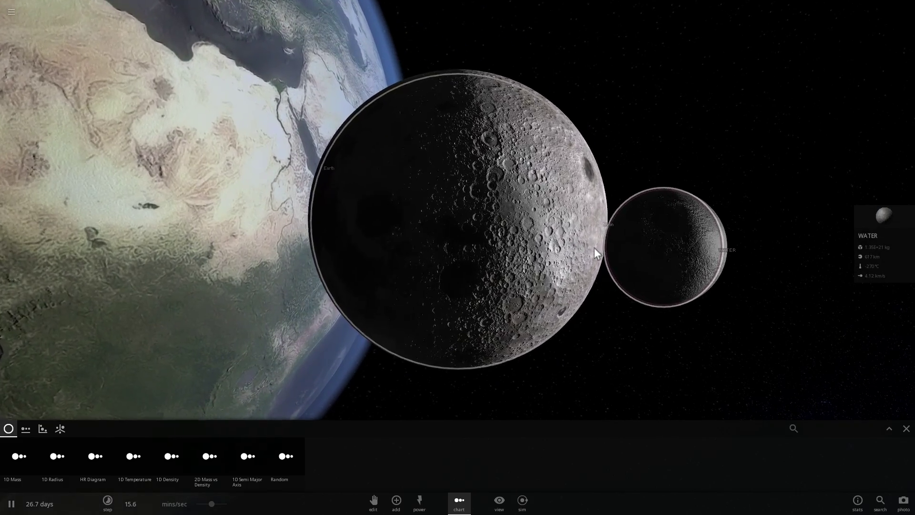
double_click(660, 251)
scroll(519, 255, "up", 5)
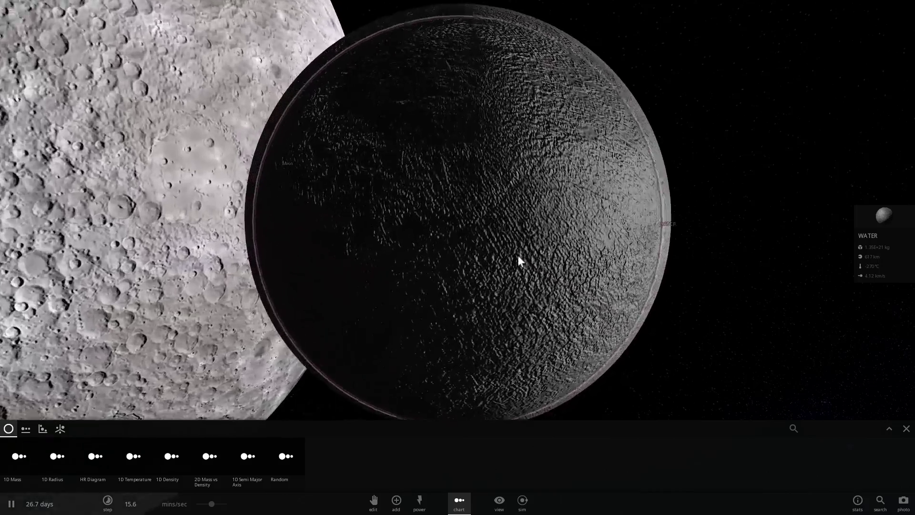
scroll(518, 256, "down", 8)
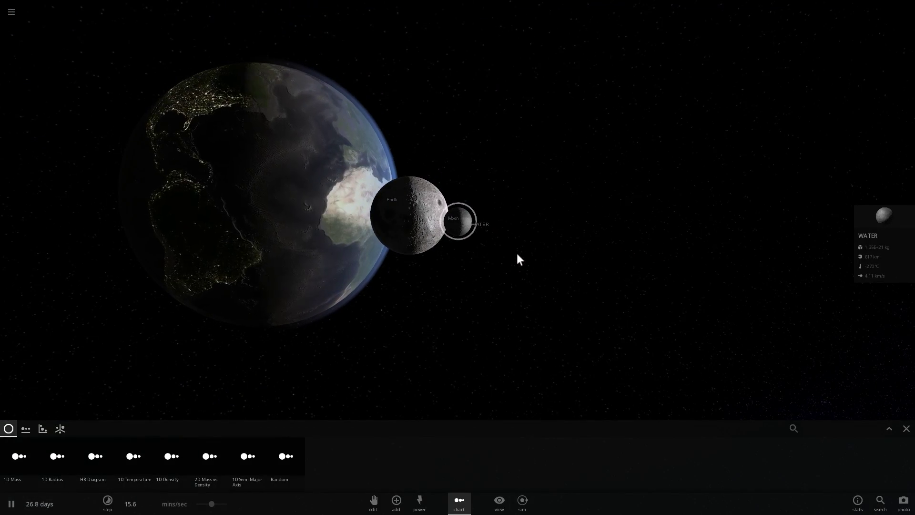
left_click(905, 430)
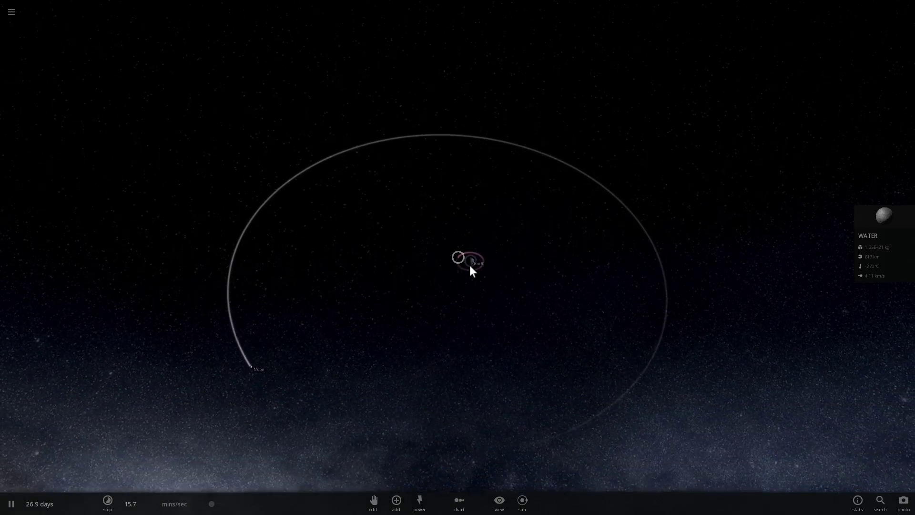
- Add Ceres from the Minor category in an orbit around the Earth
double_click(470, 265)
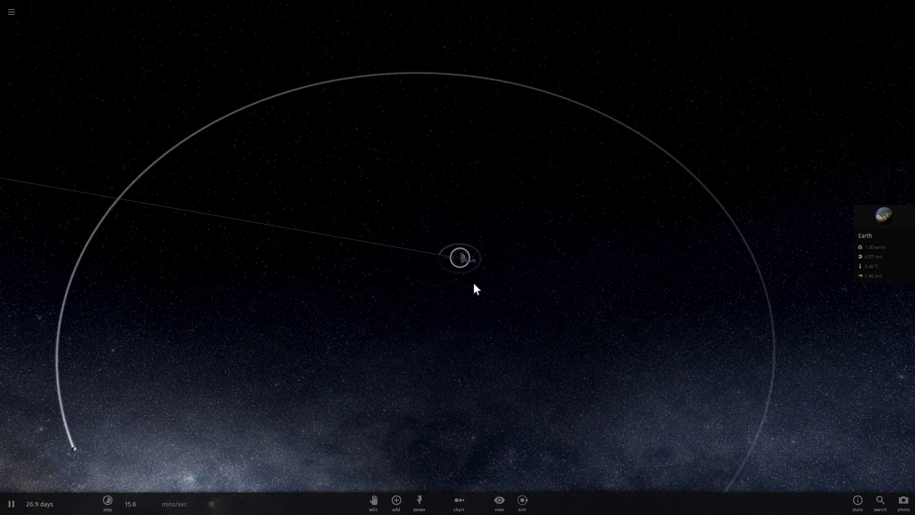
left_click(397, 502)
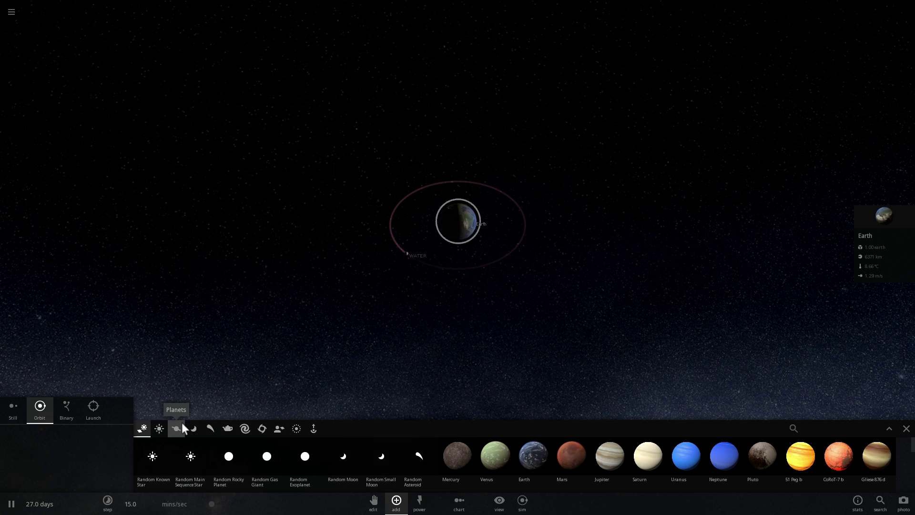
left_click(213, 428)
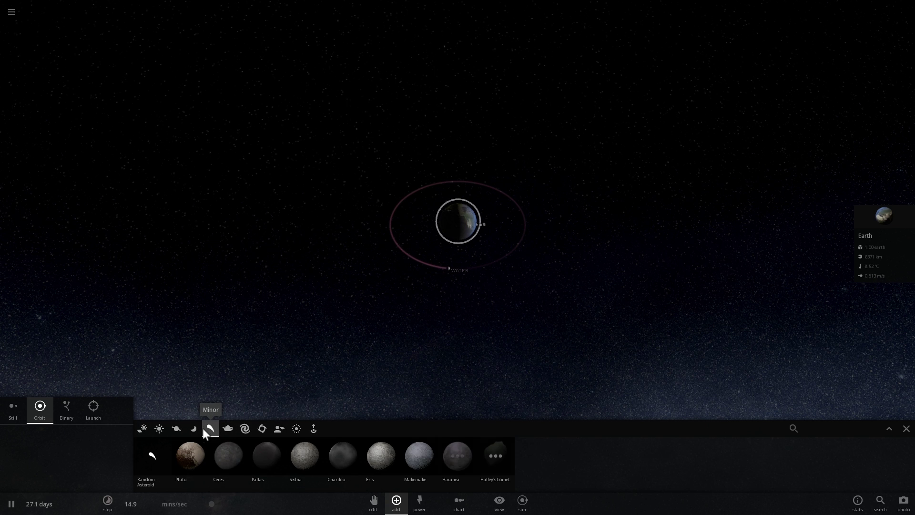
left_click(223, 458)
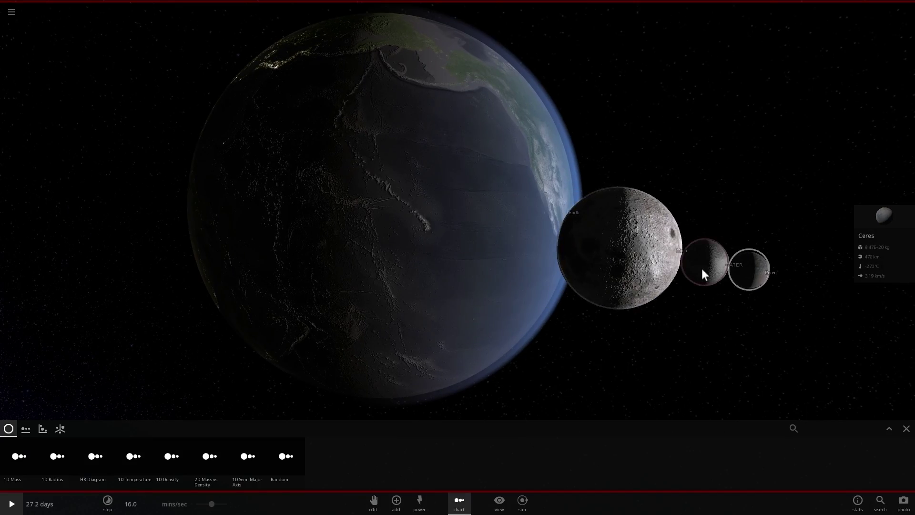
- Compare the WATER body with Ceres in the chart view, and resume the simulation
double_click(703, 268)
key("space")
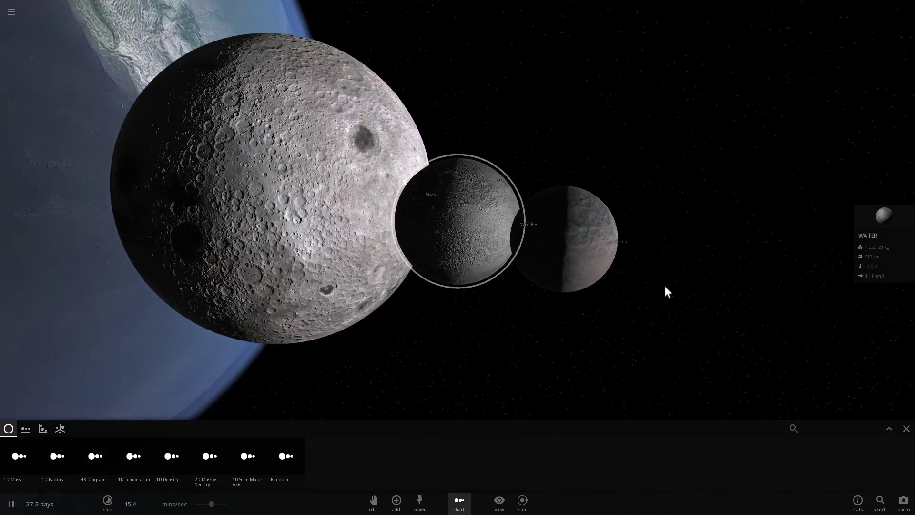
scroll(670, 271, "down", 5)
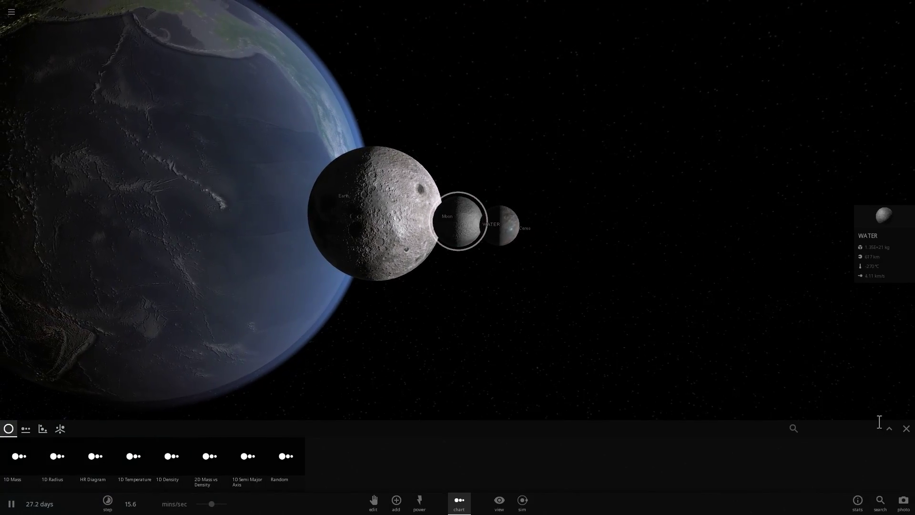
left_click(906, 429)
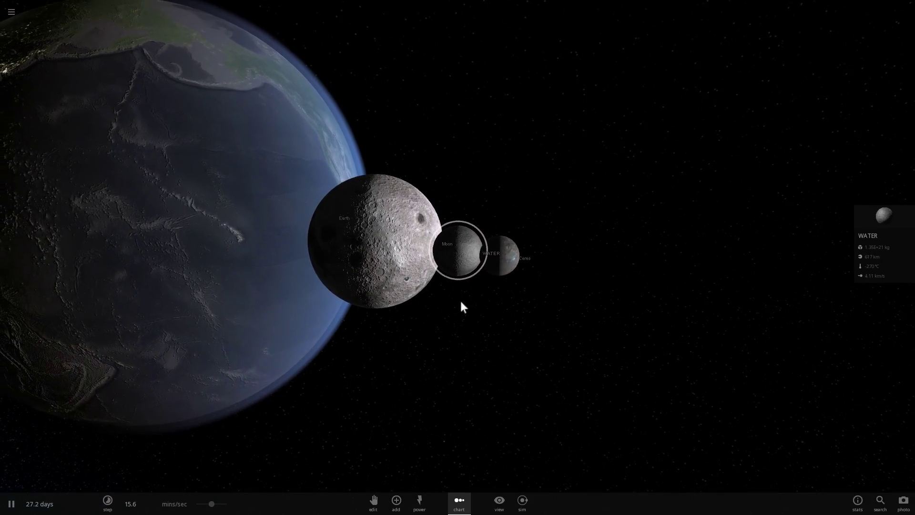
- Delete Ceres from its orbit around the Earth
left_click(13, 16)
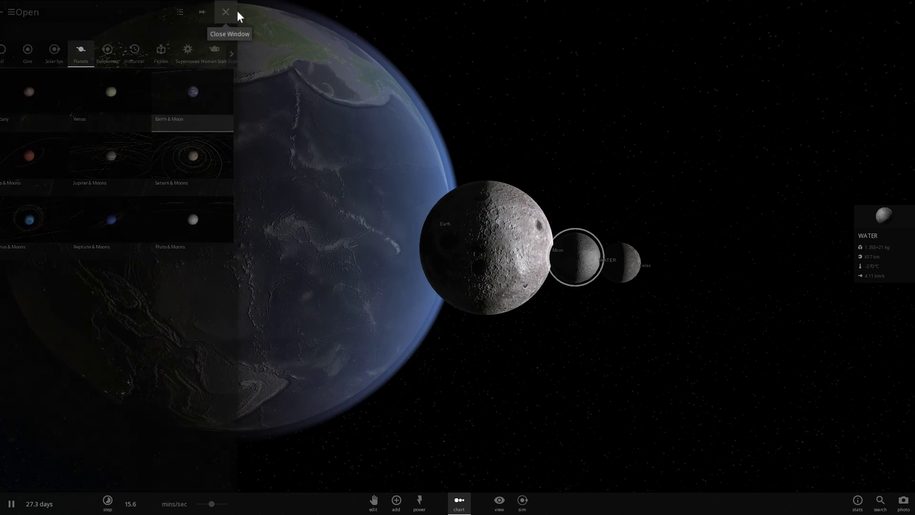
left_click(238, 15)
scroll(486, 409, "down", 5)
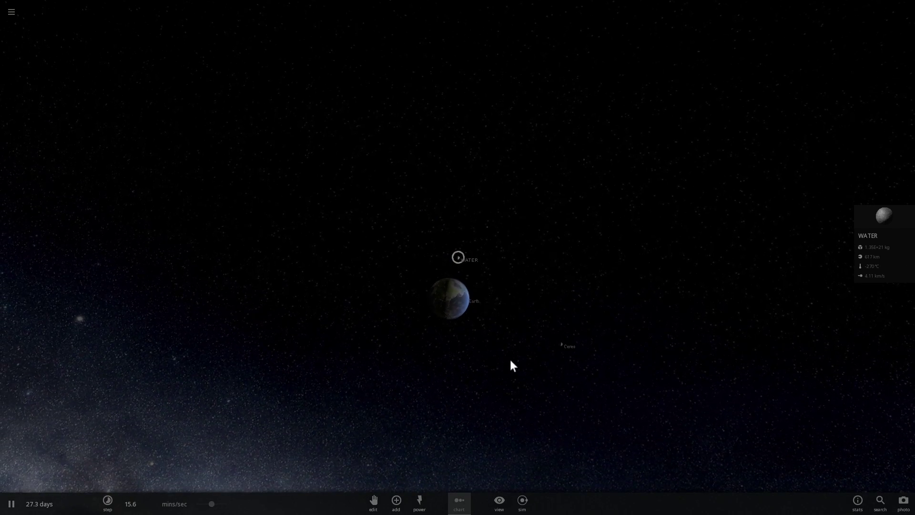
left_click(581, 338)
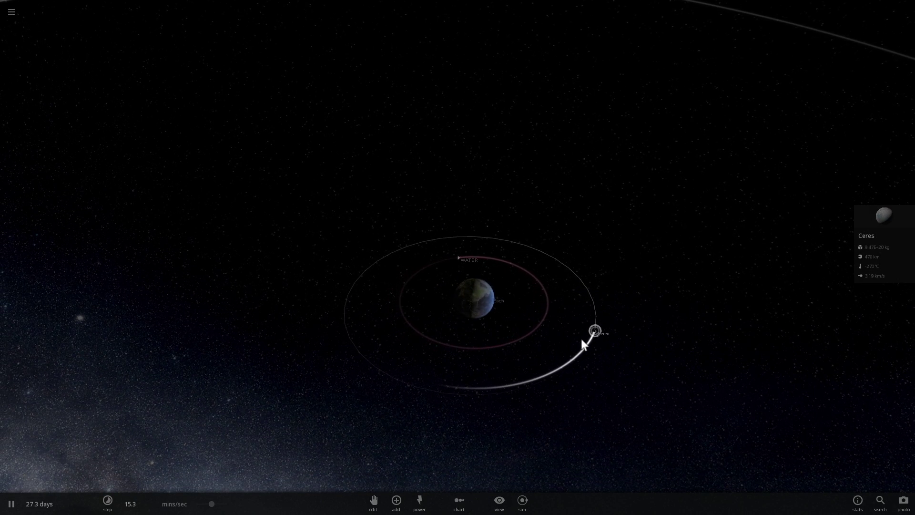
key("Delete")
- Examine the WATER body's orbit around the Earth from several angles
scroll(518, 318, "up", 3)
left_click_drag(516, 319, 683, 304)
left_click(455, 260)
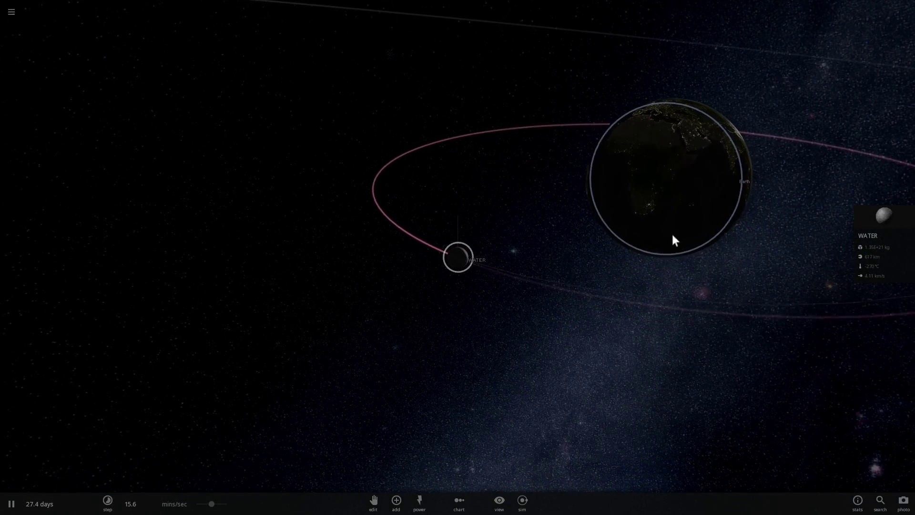
left_click_drag(597, 207, 744, 228)
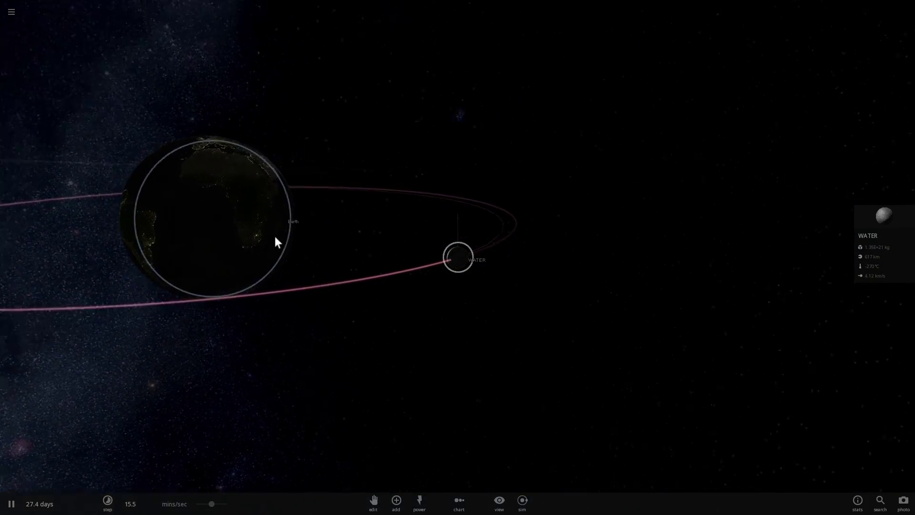
scroll(286, 195, "down", 5)
left_click_drag(458, 193, 324, 191)
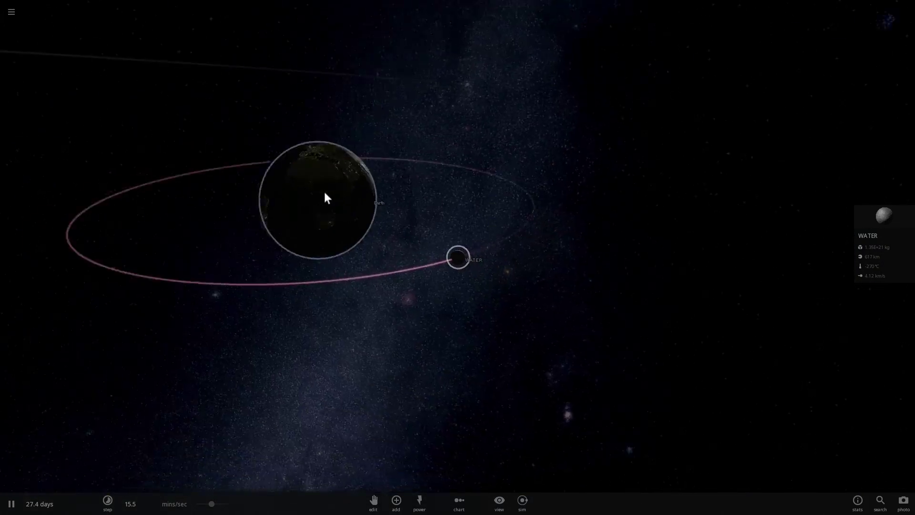
left_click_drag(558, 179, 345, 191)
left_click_drag(621, 185, 539, 231)
left_click_drag(821, 208, 868, 210)
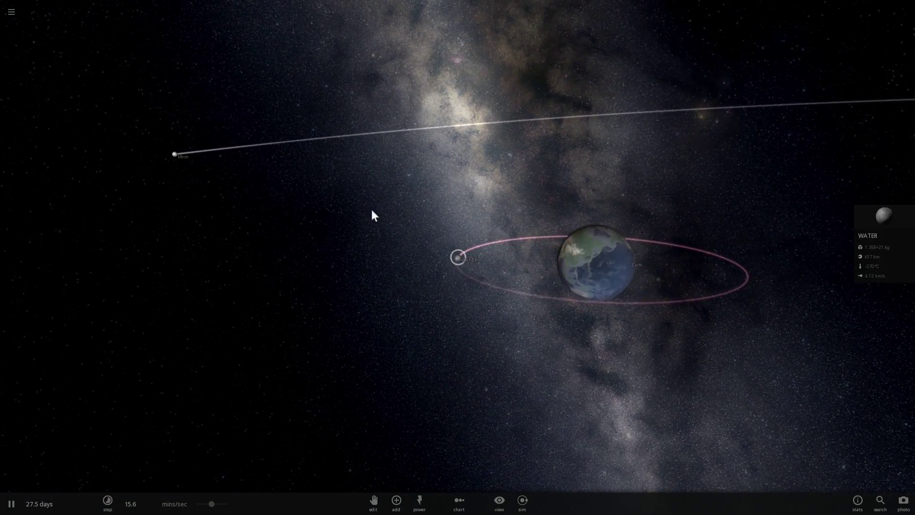
- Apply Zero Velocity to the WATER body while the simulation is paused, and resume the simulation
left_click(885, 219)
left_click(861, 143)
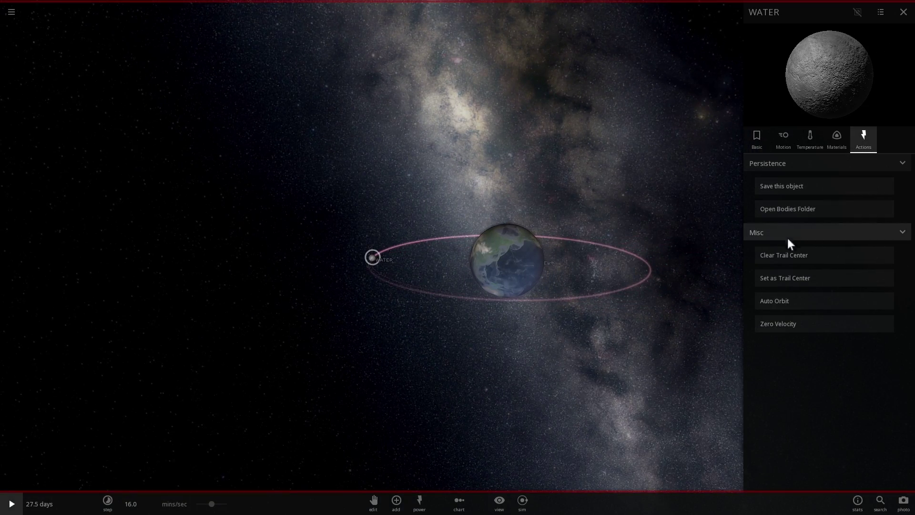
left_click(785, 325)
key("space")
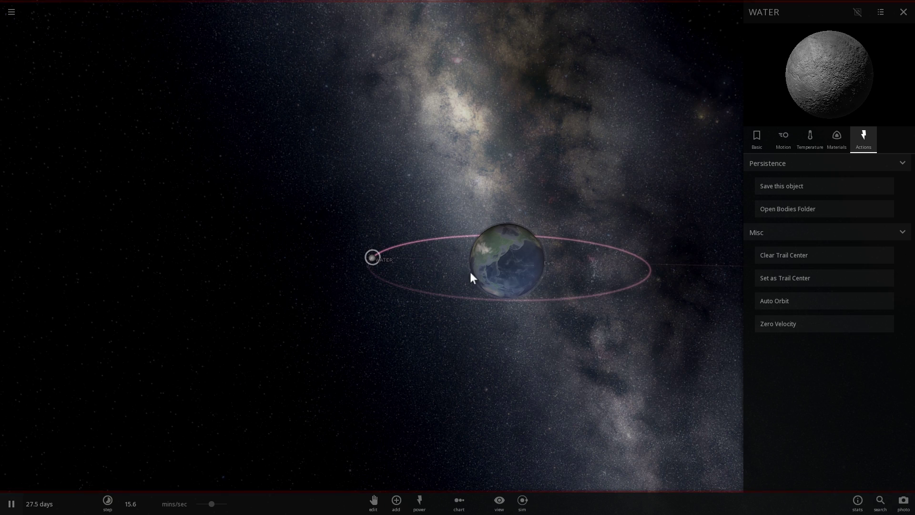
- Focus on the Earth and slow the simulation to about 25 sec/sec
double_click(506, 255)
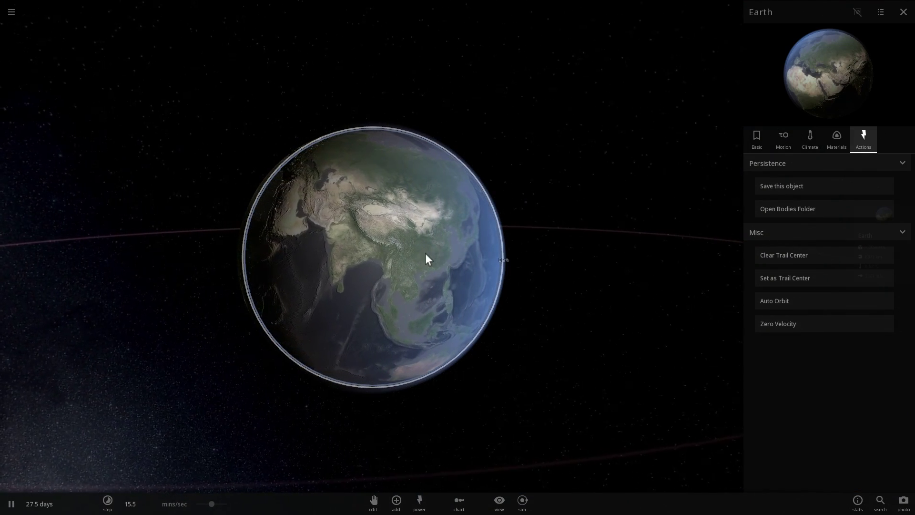
key("space")
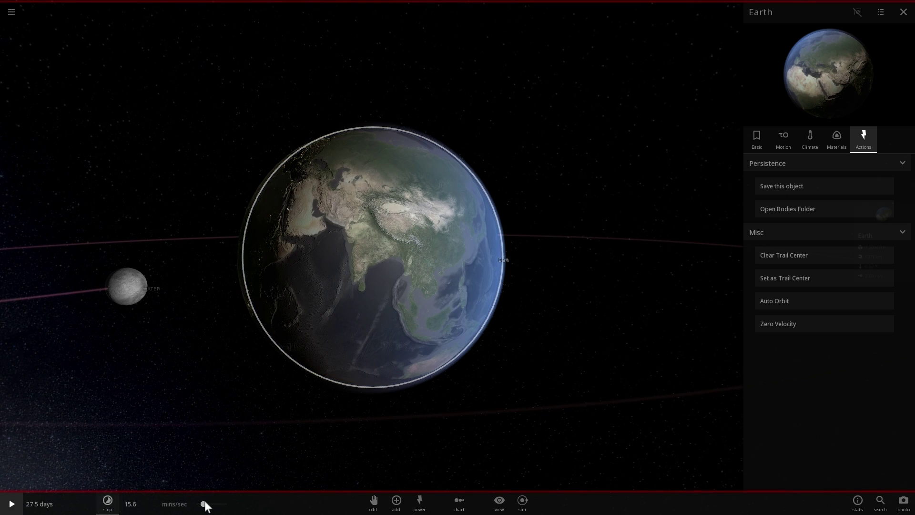
left_click_drag(205, 506, 192, 501)
key("space")
left_click_drag(201, 400, 318, 336)
scroll(306, 369, "up", 3)
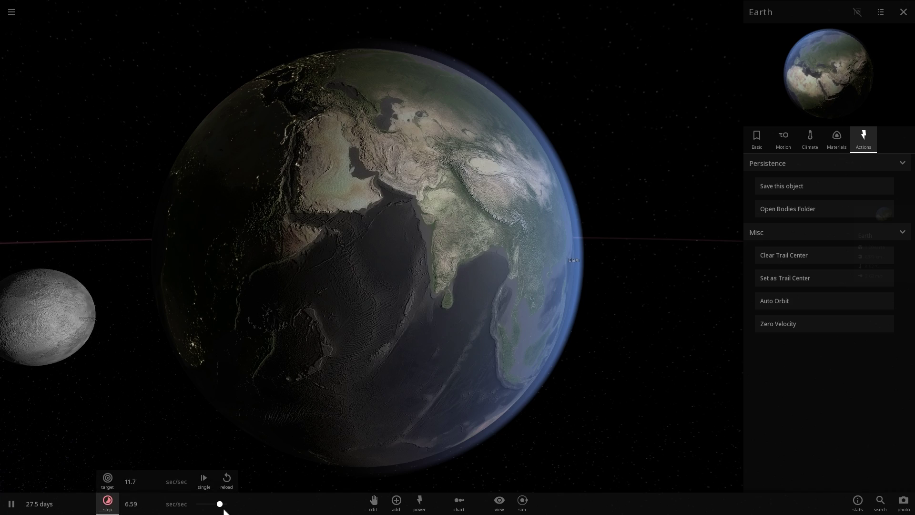
- Select the WATER body and follow its fall towards the Earth from close up
left_click_drag(213, 389, 335, 367)
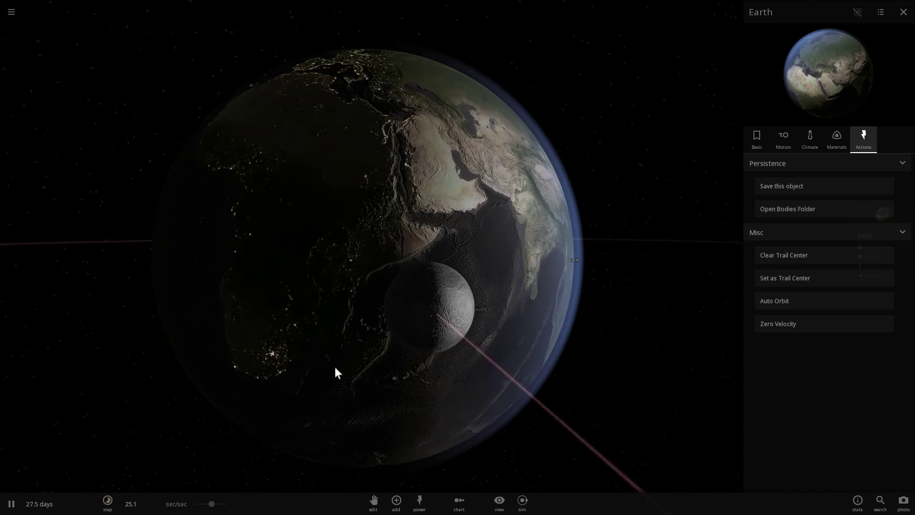
scroll(390, 330, "up", 2)
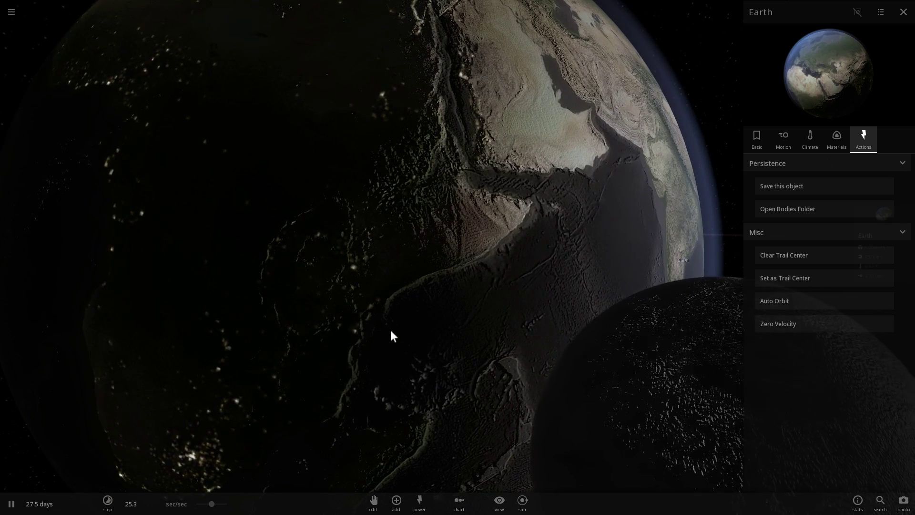
left_click_drag(392, 322, 390, 321)
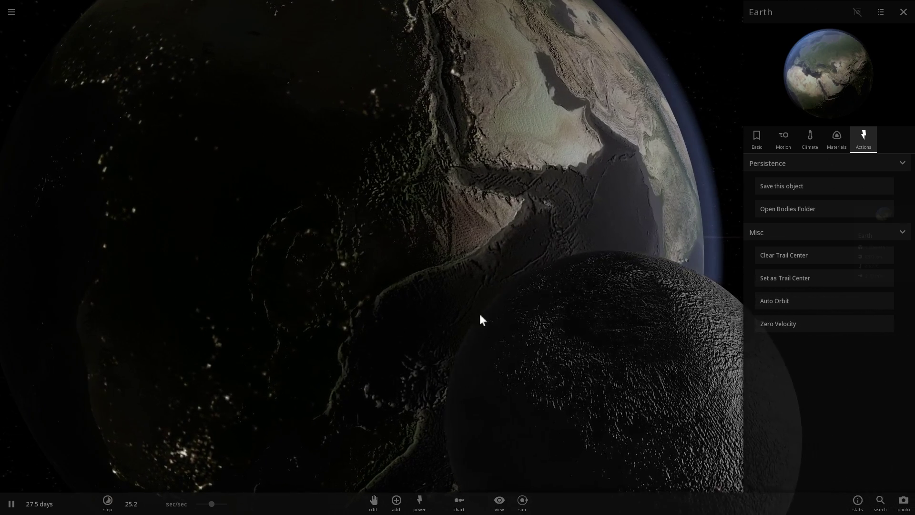
left_click_drag(573, 330, 352, 319)
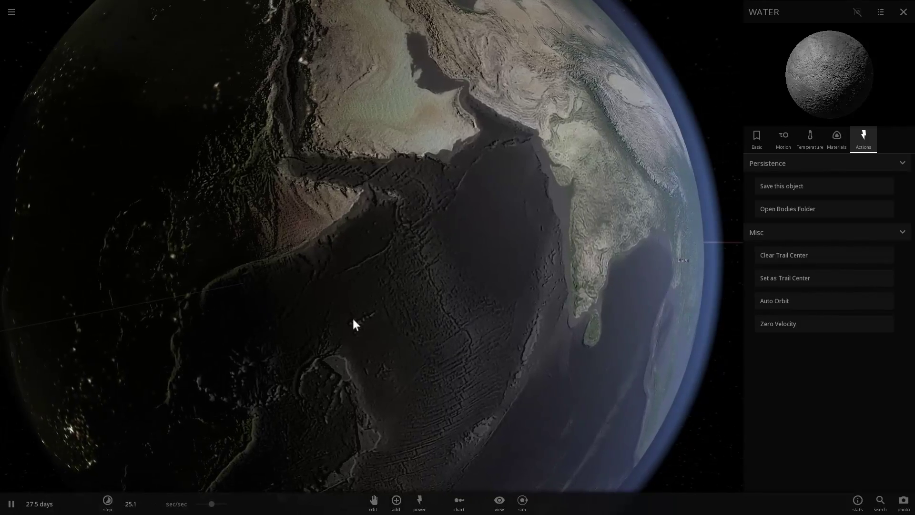
scroll(353, 319, "down", 3)
scroll(353, 318, "up", 3)
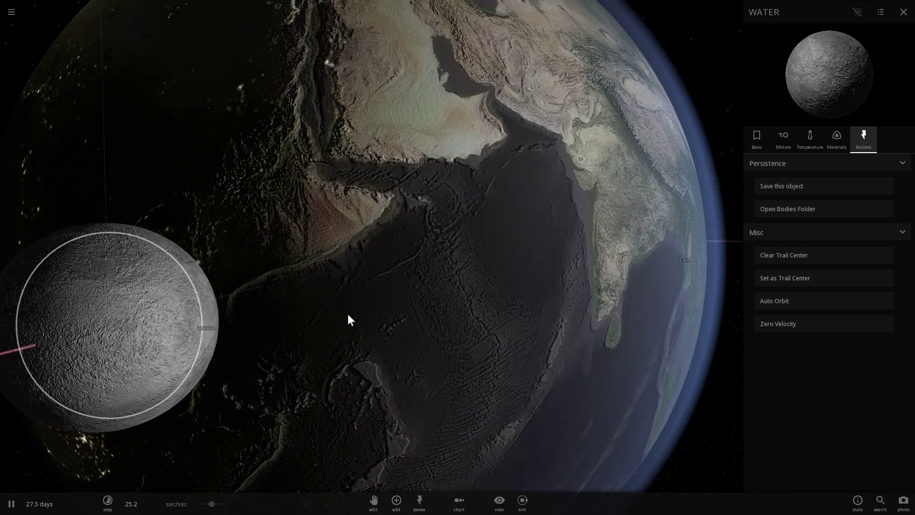
left_click_drag(348, 313, 326, 310)
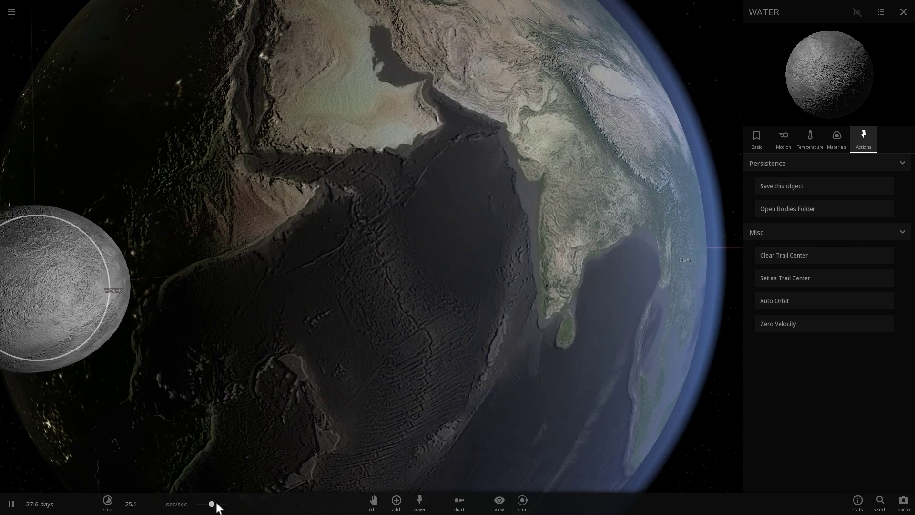
- Raise the simulation speed to about 45 sec/sec and follow the WATER body into the Earth
left_click_drag(214, 504, 223, 507)
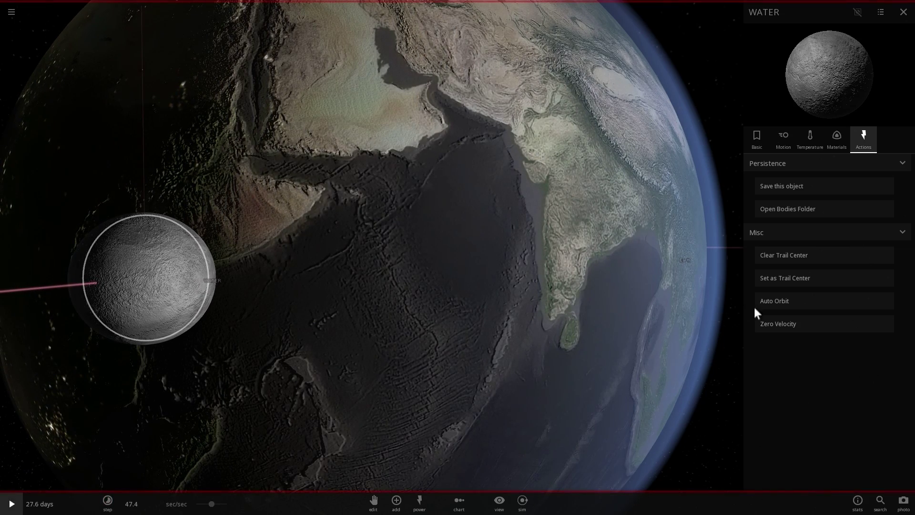
left_click_drag(375, 356, 344, 375)
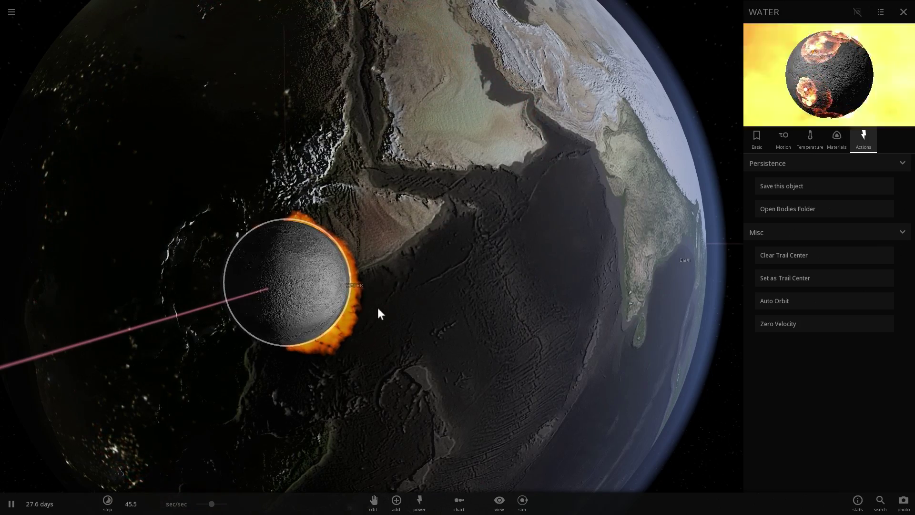
left_click_drag(386, 307, 397, 314)
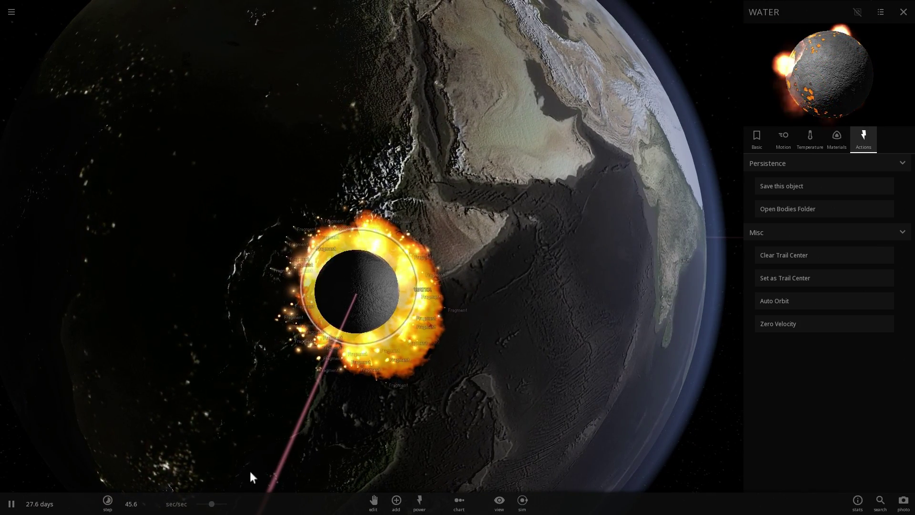
- Speed up the simulation to about 57 sec/sec and on to about 7 mins/sec during the impact
left_click_drag(212, 504, 217, 504)
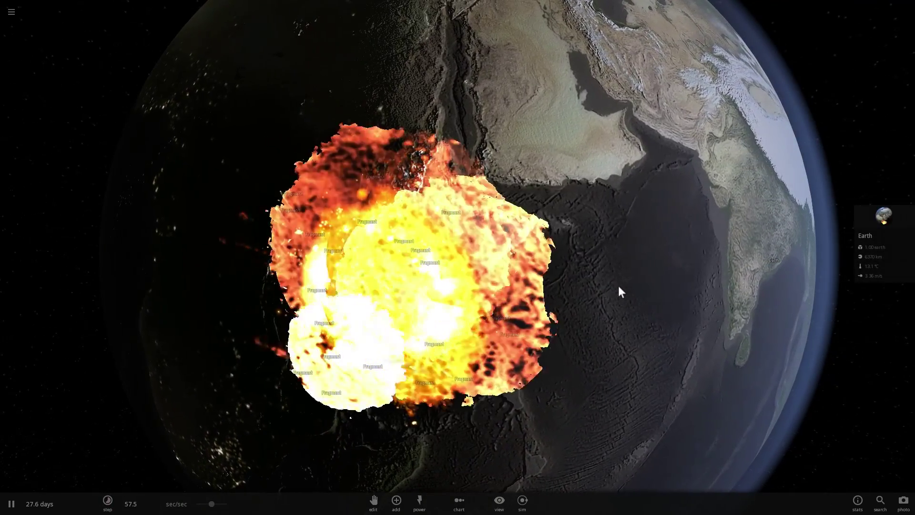
left_click_drag(642, 287, 620, 292)
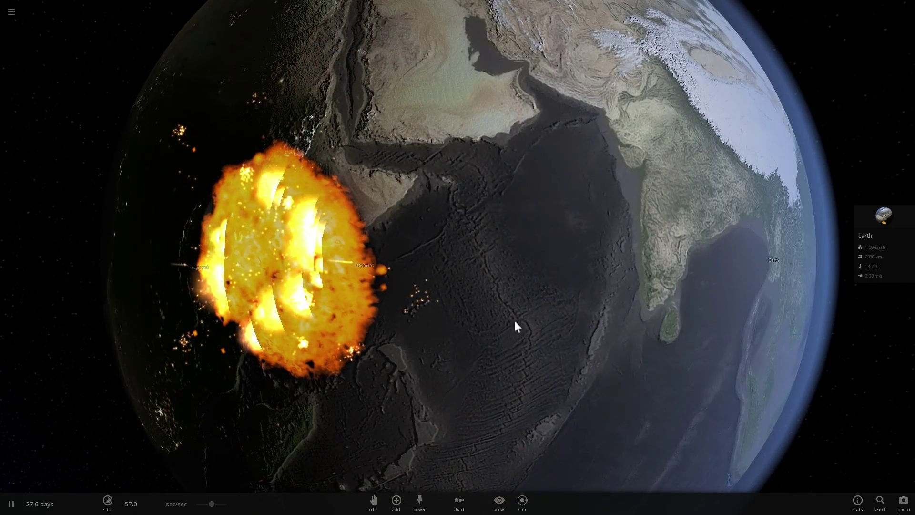
left_click_drag(220, 506, 224, 506)
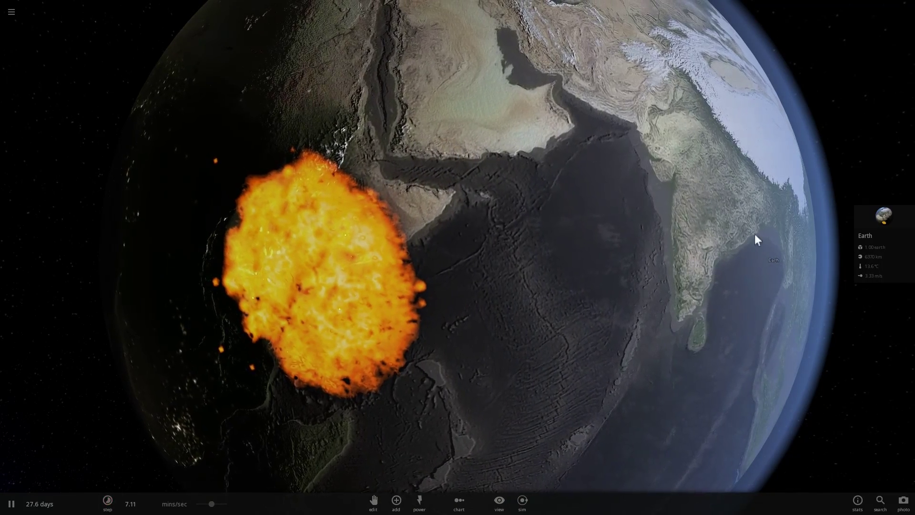
- Check the Earth's material composition and climate properties after the impact
left_click(881, 218)
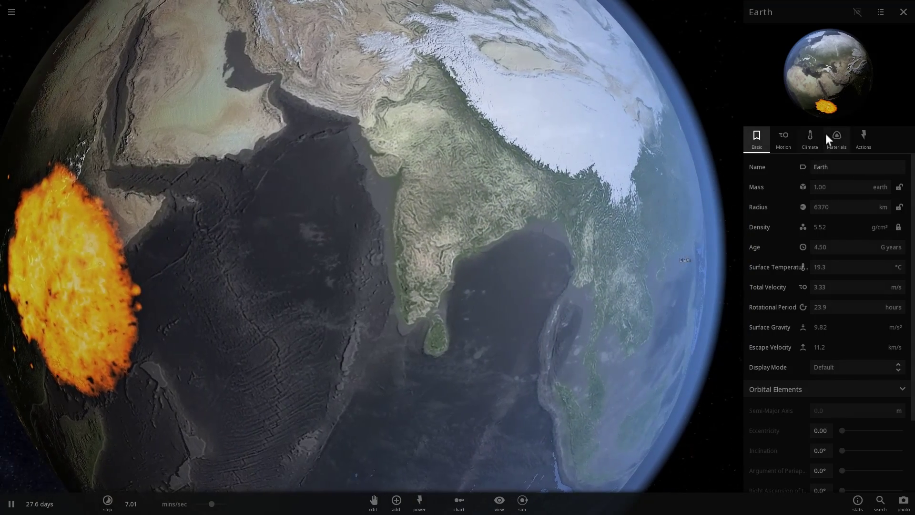
left_click(830, 134)
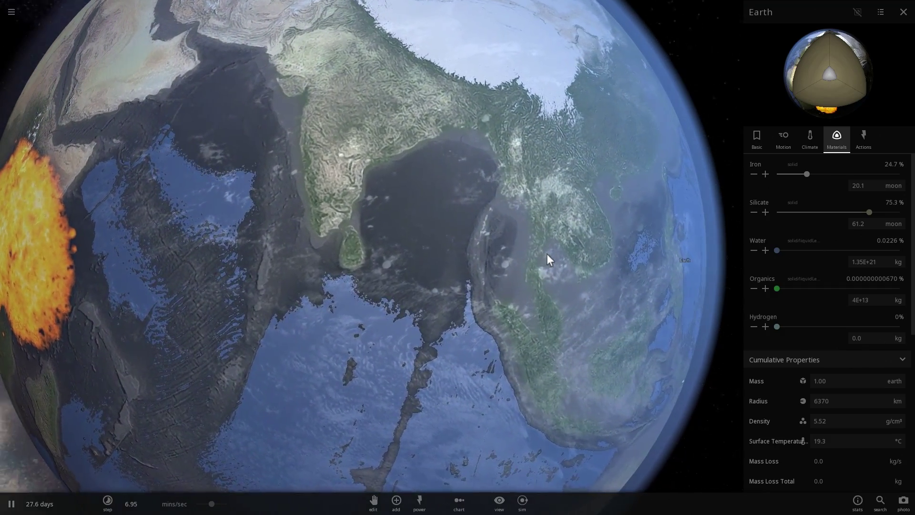
left_click(810, 138)
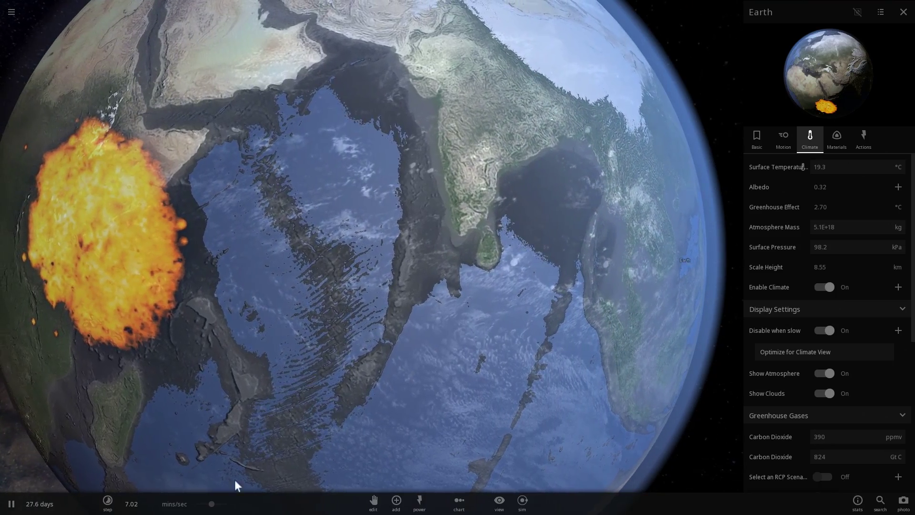
- Speed up the simulation in stages through about 14.5 mins/sec and 1.29 hours/sec, and run it to about 63.7 days
left_click_drag(212, 504, 223, 503)
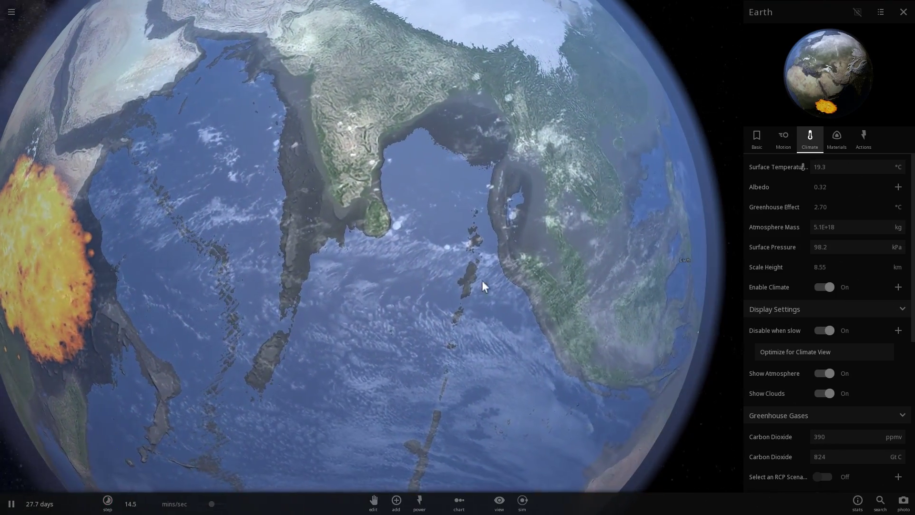
mouse_move(216, 510)
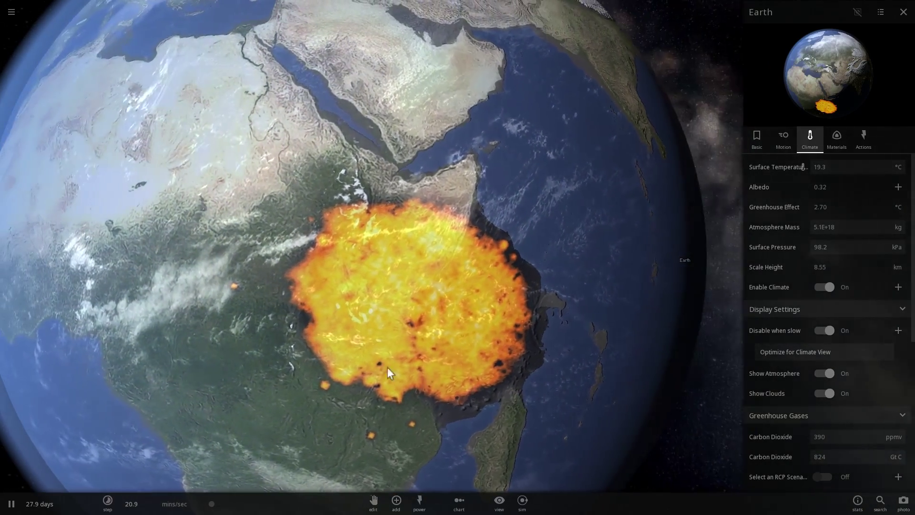
left_click_drag(272, 296, 333, 313)
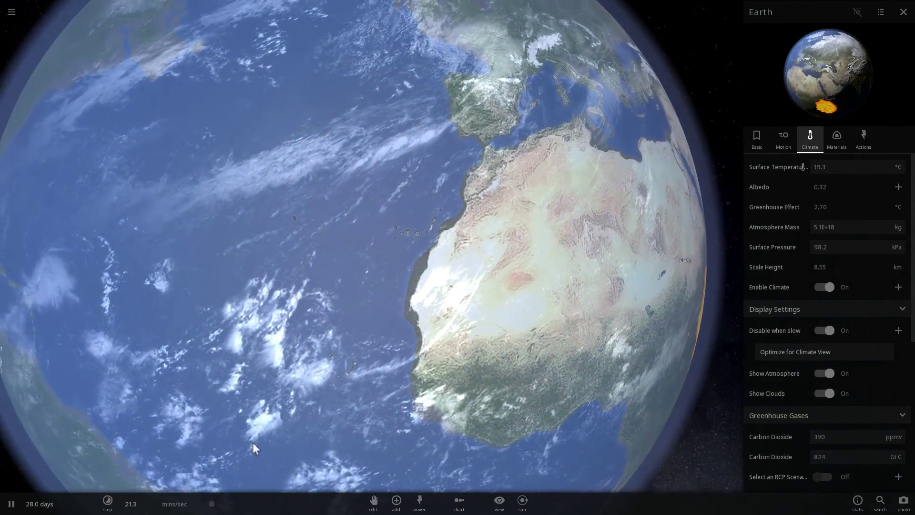
left_click_drag(212, 504, 218, 505)
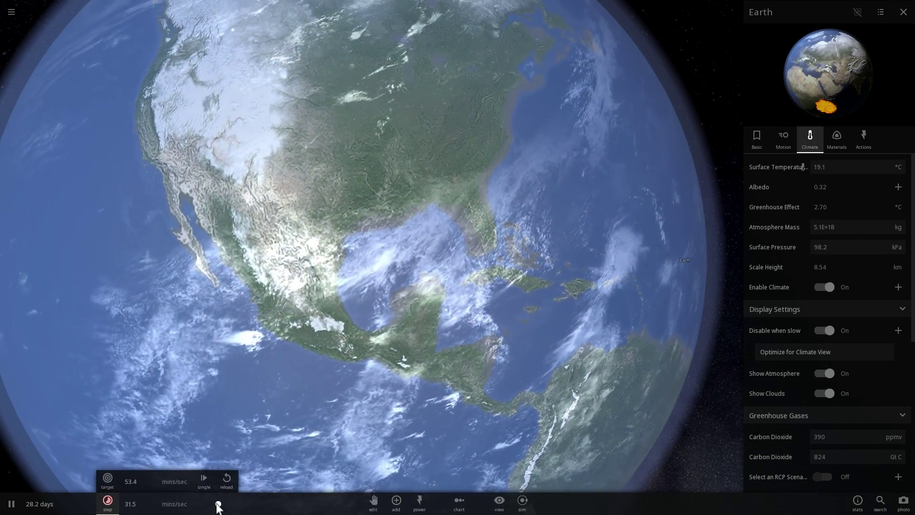
left_click_drag(212, 504, 217, 504)
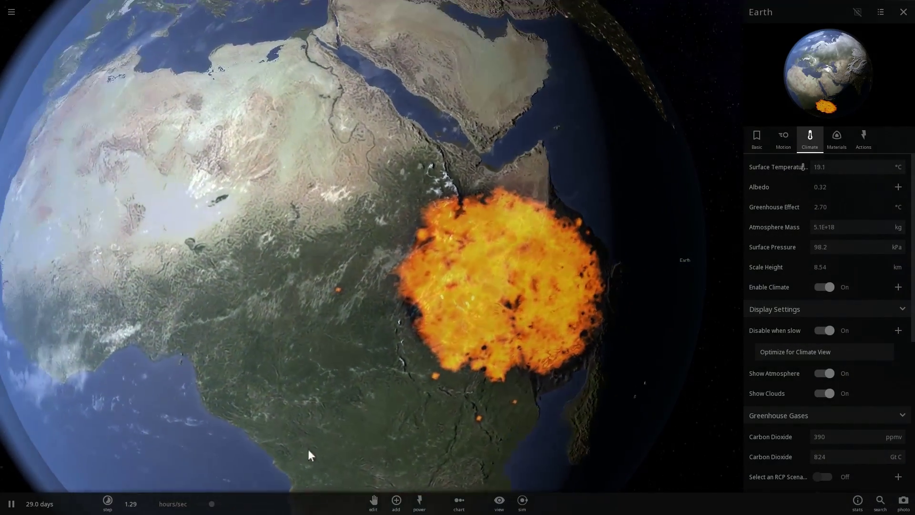
scroll(310, 448, "down", 3)
left_click_drag(212, 505, 225, 505)
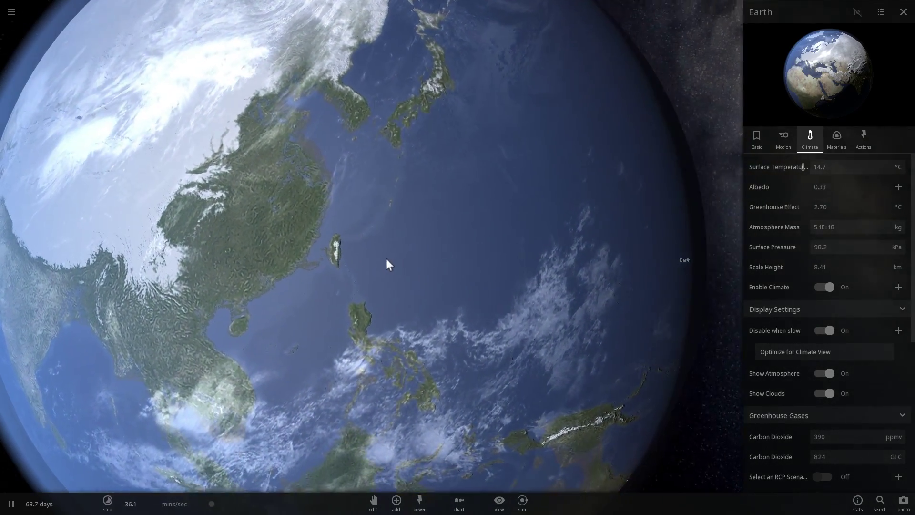
- Slow the simulation to about 1.87 mins/sec and examine the impact site on Africa's east coast
left_click_drag(386, 258, 305, 238)
left_click_drag(308, 124, 236, 160)
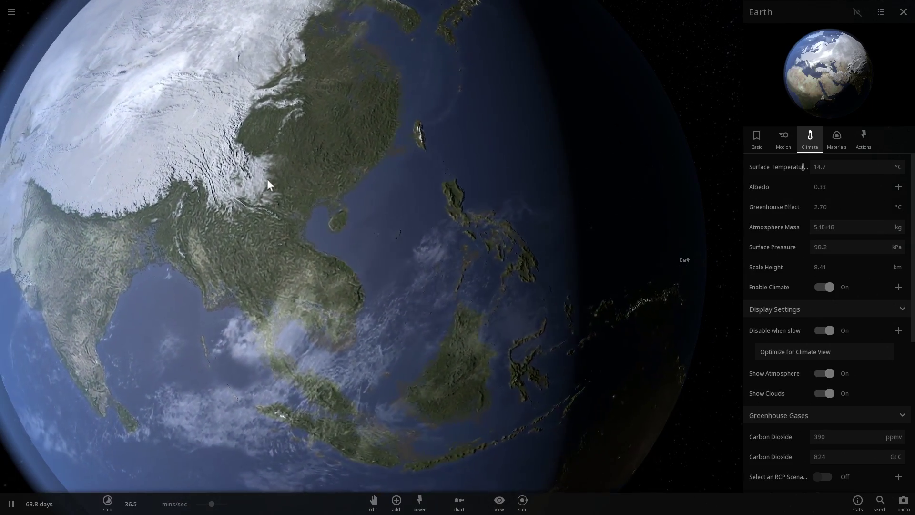
left_click_drag(267, 183, 383, 244)
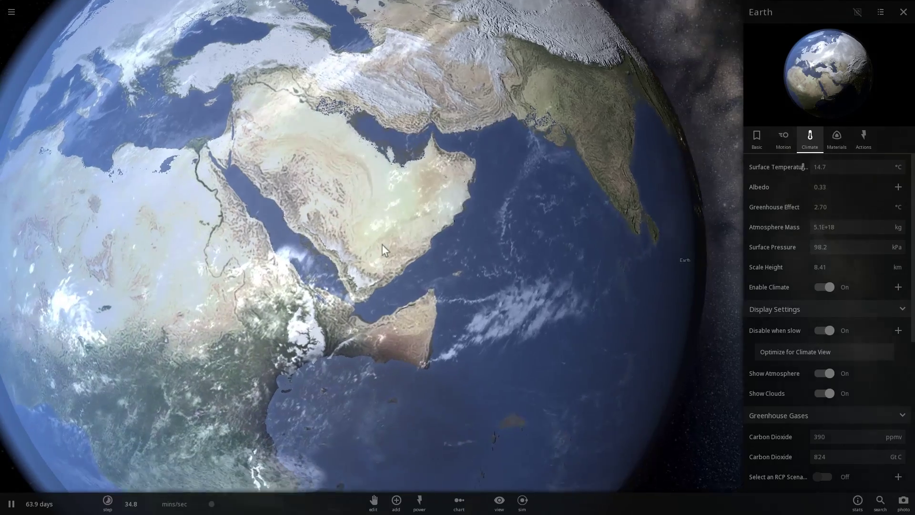
left_click_drag(390, 293, 372, 265)
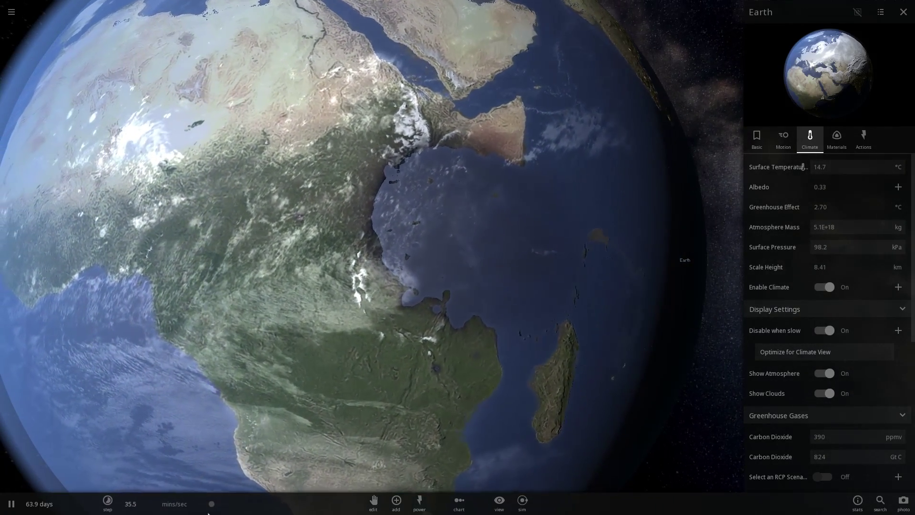
left_click_drag(210, 504, 195, 506)
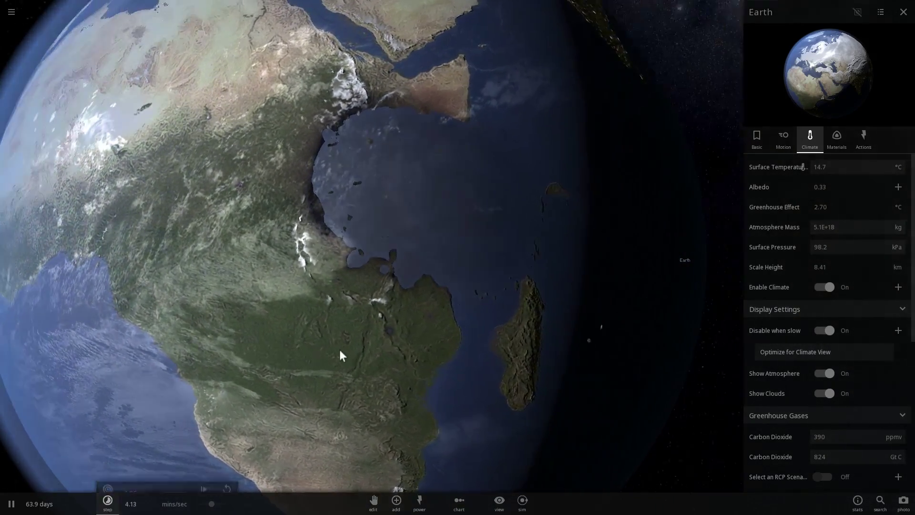
left_click_drag(340, 350, 305, 164)
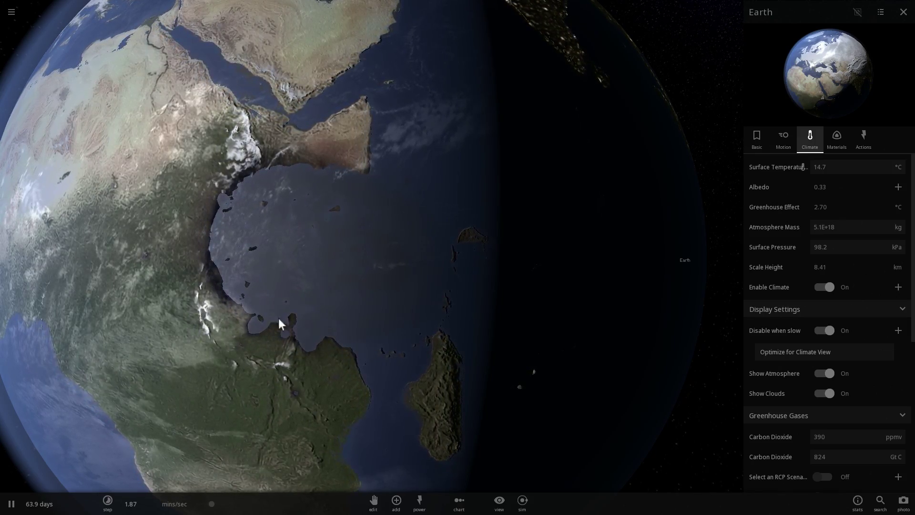
left_click_drag(327, 330, 368, 352)
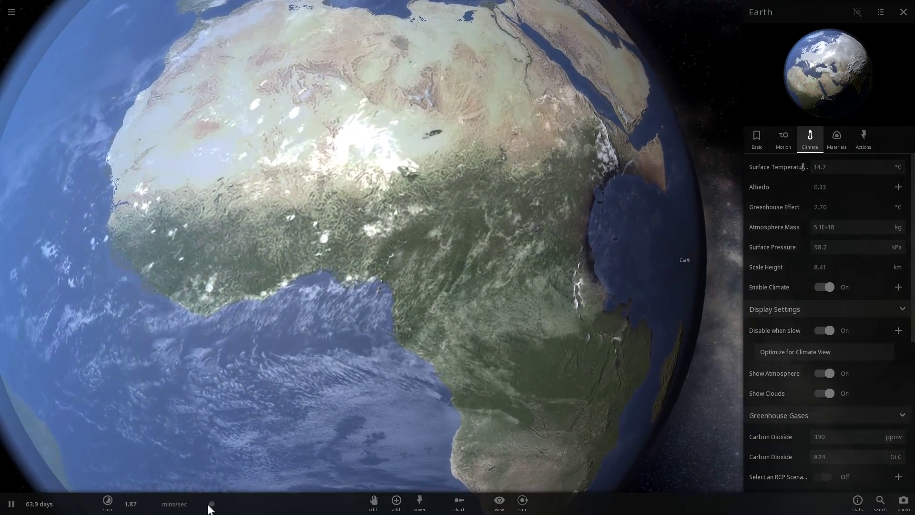
- Raise the simulation speed to about 1.02 hours/sec and inspect the oceans and continents around the whole Earth
left_click_drag(211, 506, 235, 508)
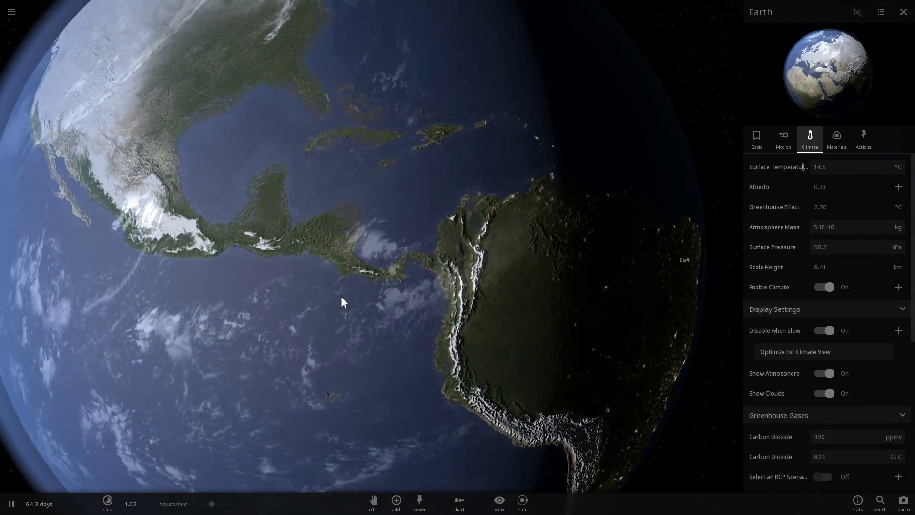
left_click_drag(341, 296, 285, 414)
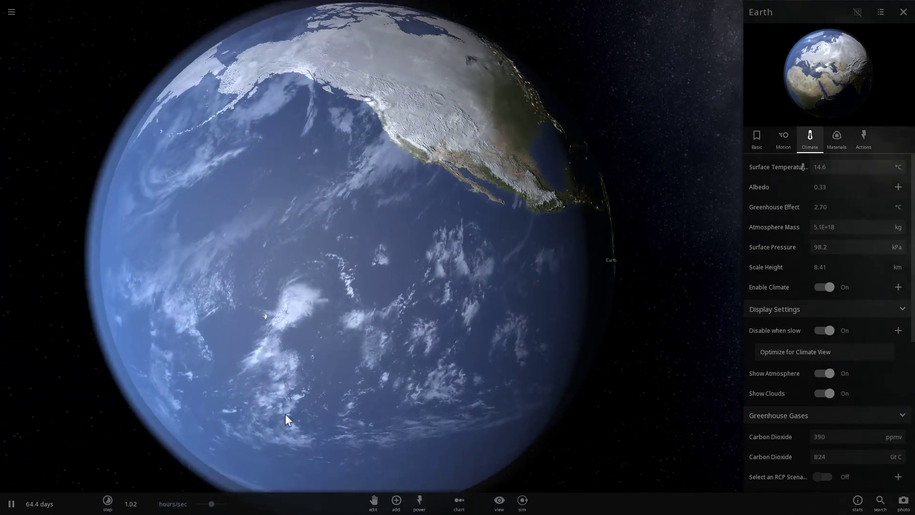
scroll(285, 414, "down", 5)
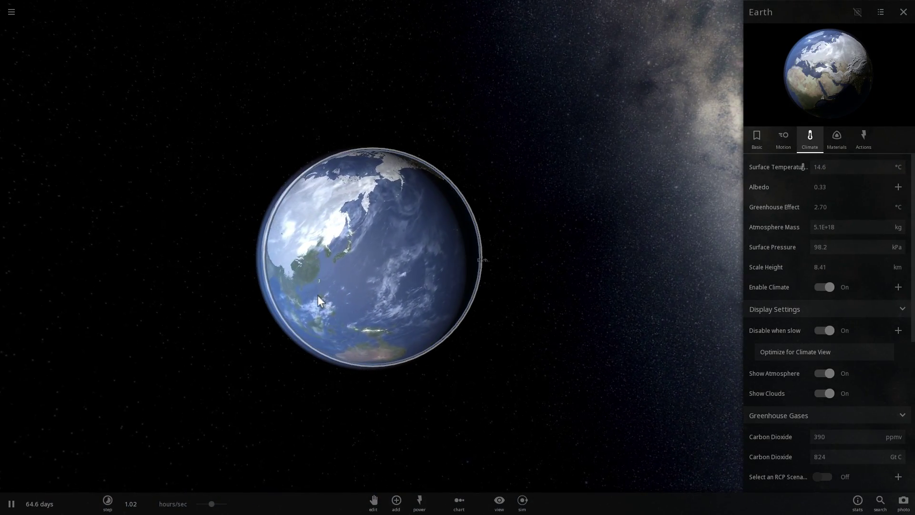
left_click_drag(125, 110, 265, 150)
scroll(264, 150, "up", 2)
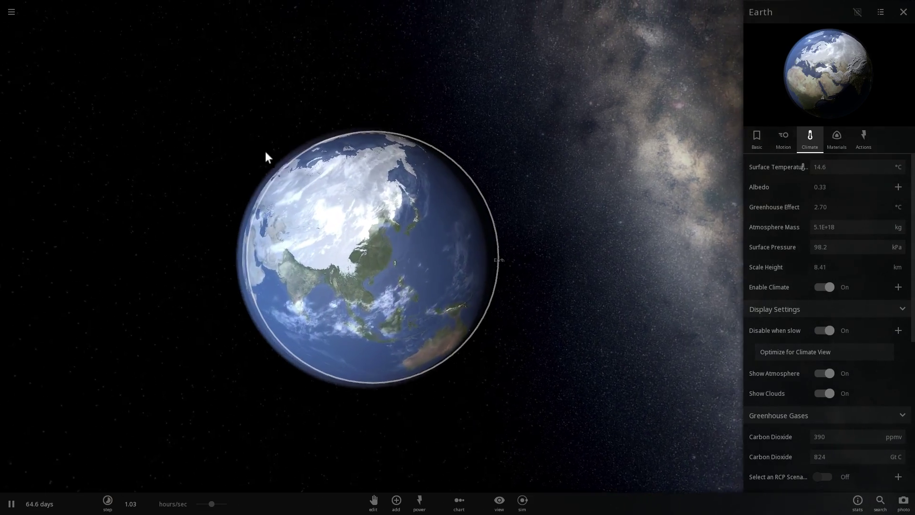
scroll(265, 151, "up", 4)
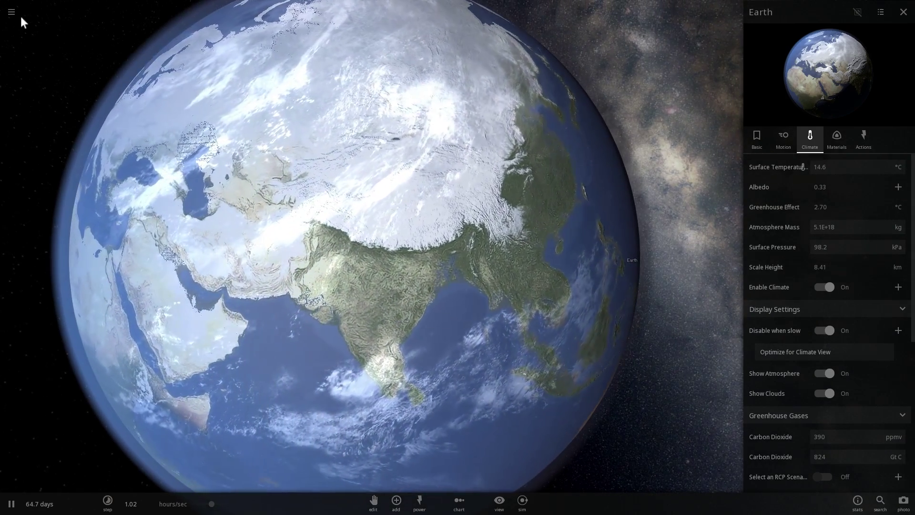
- Open the preset Solar System simulation from the full list of existing simulations
left_click(12, 12)
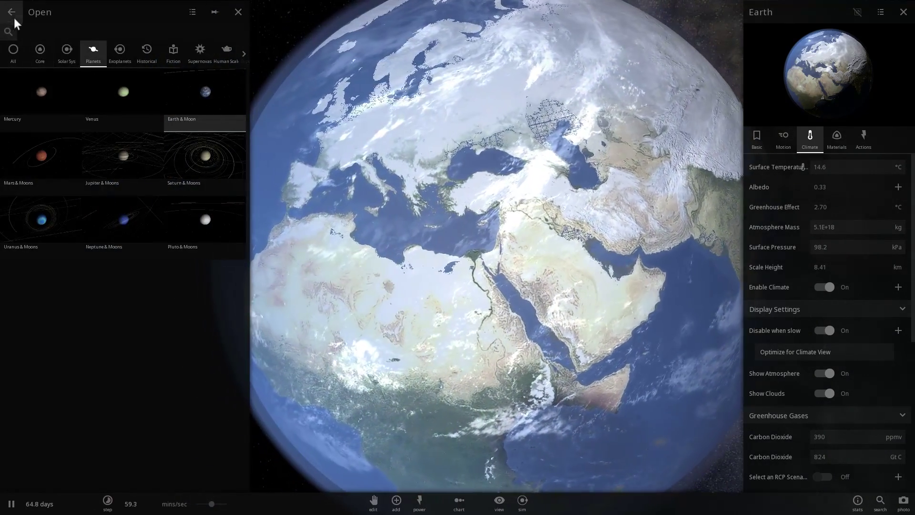
left_click(11, 12)
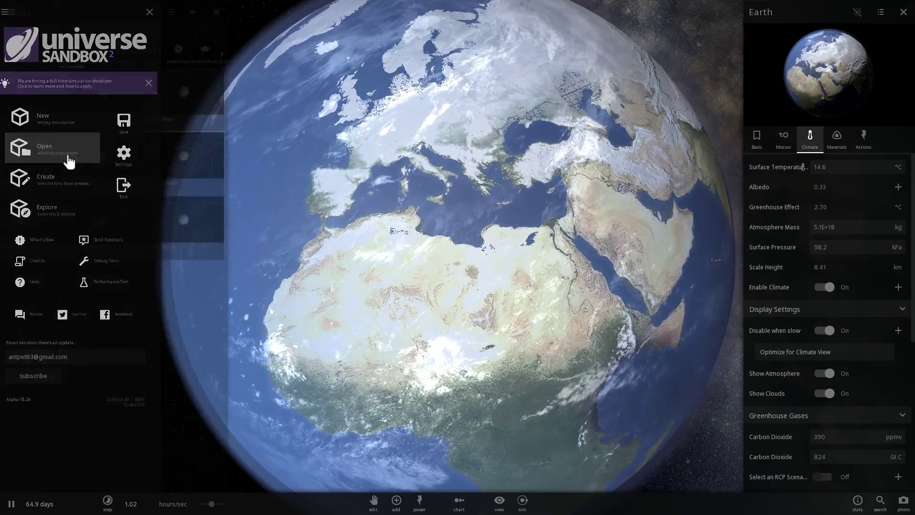
left_click(67, 148)
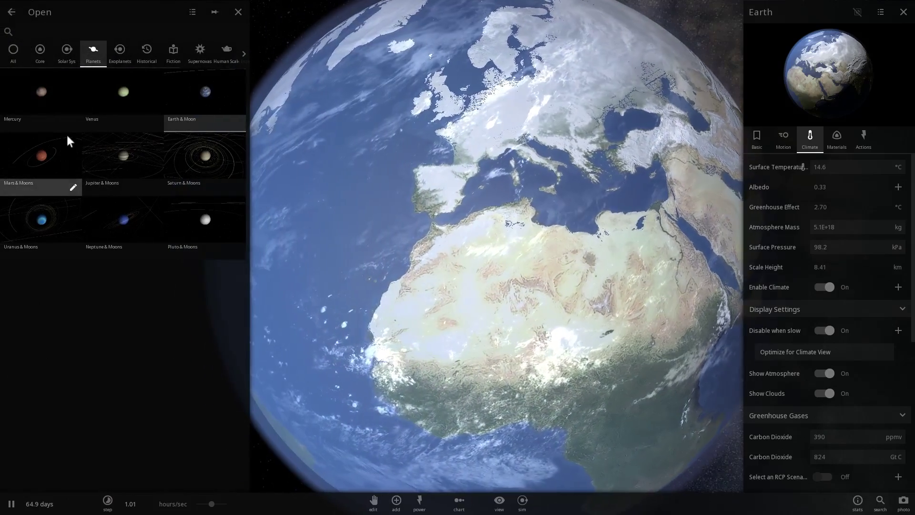
left_click(14, 50)
left_click(42, 98)
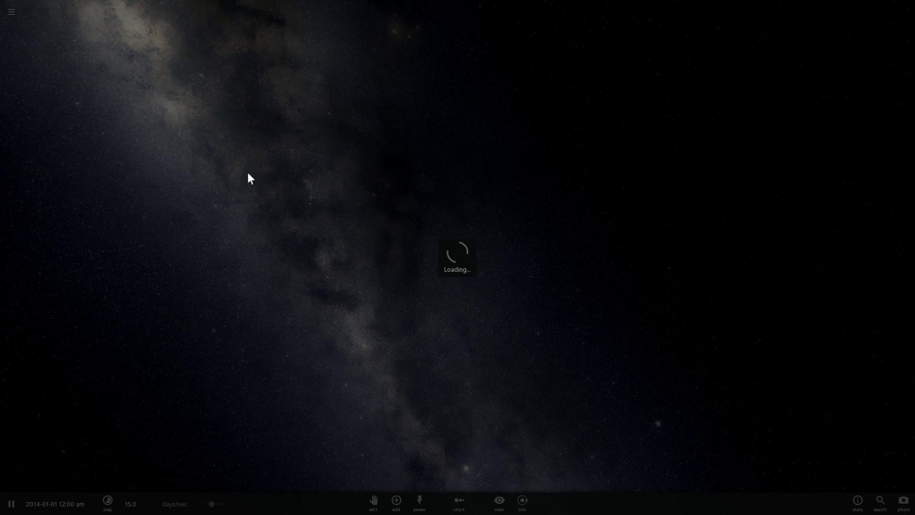
- Add a body named WATER with a mass of 1.35E+21 kg in orbit around the Sun and view it up close
left_click(397, 500)
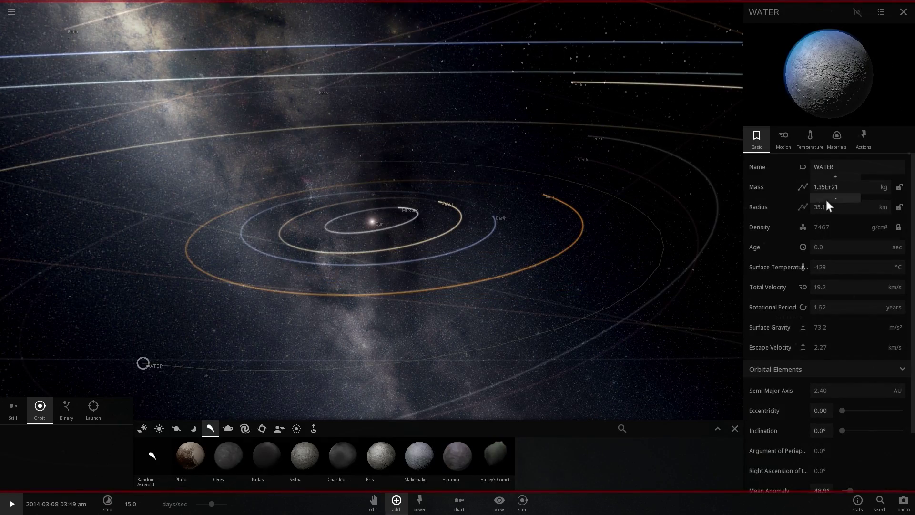
double_click(142, 365)
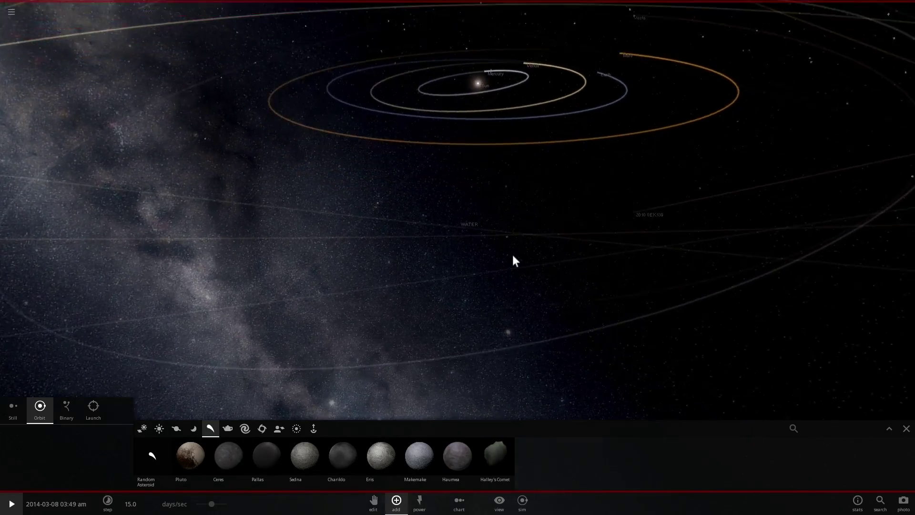
left_click(458, 222)
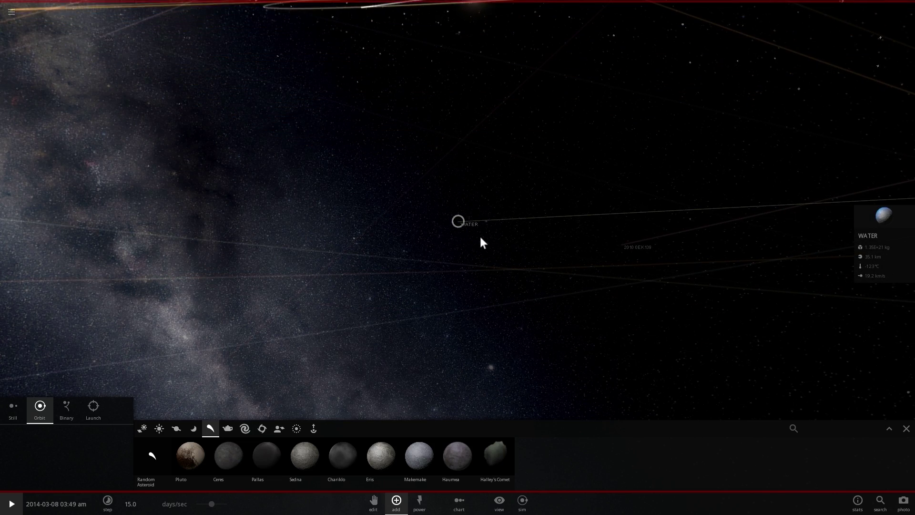
scroll(469, 229, "up", 5)
scroll(465, 226, "down", 3)
right_click_drag(464, 225, 568, 219)
scroll(528, 242, "up", 4)
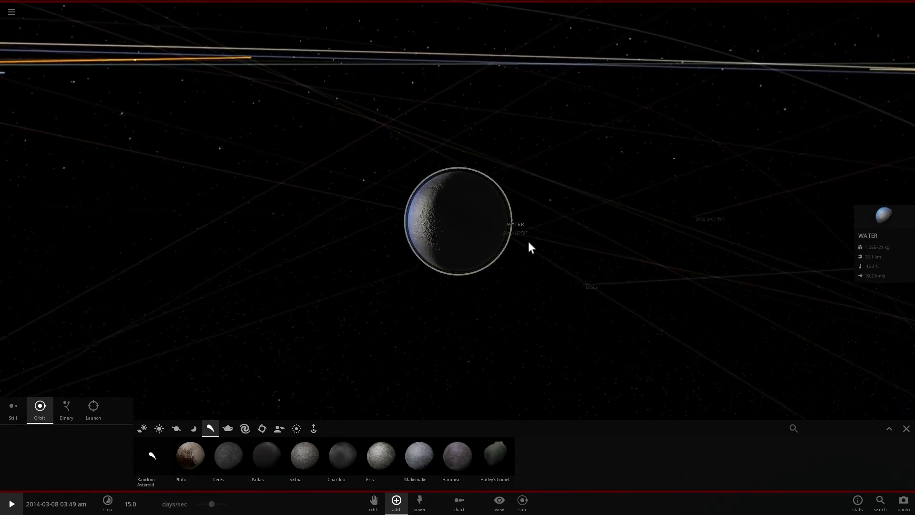
scroll(533, 236, "down", 1)
scroll(533, 235, "down", 5)
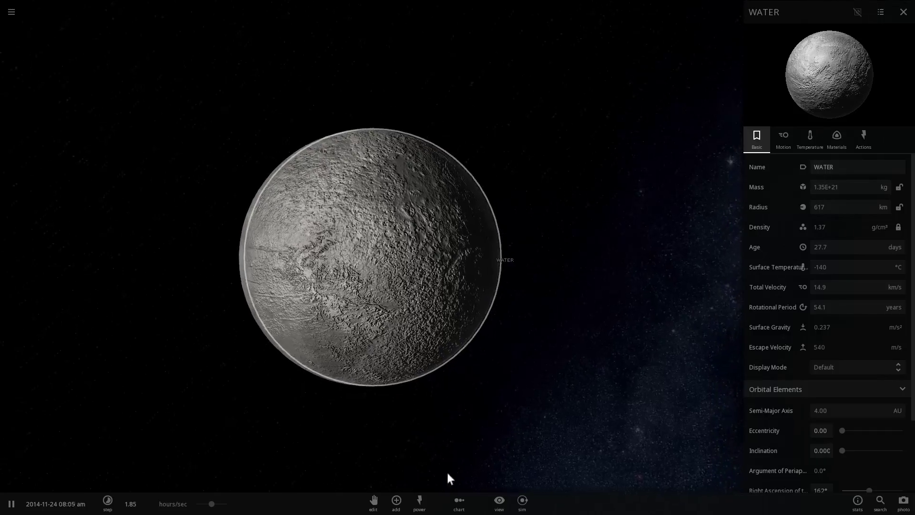
- Line up all bodies in the simulation by size with the 1D Radius chart and focus on the rocky planets
scroll(449, 478, "down", 5)
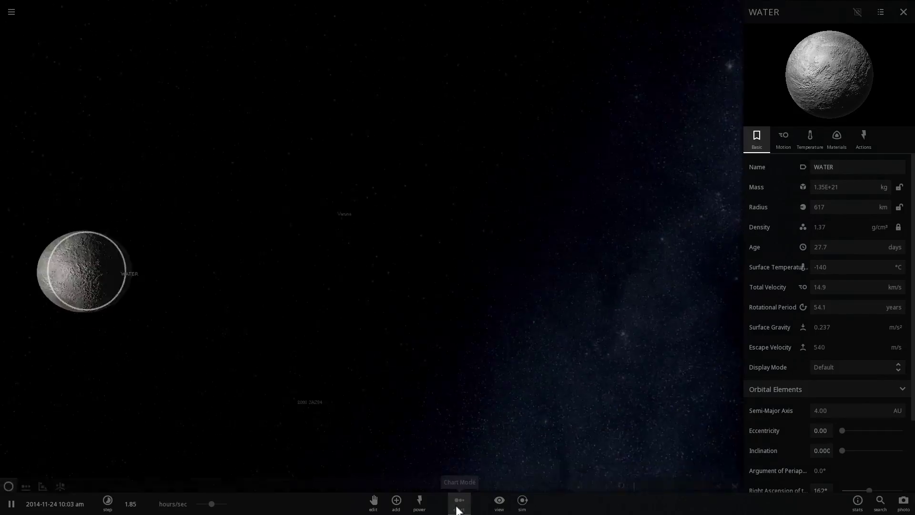
left_click(459, 500)
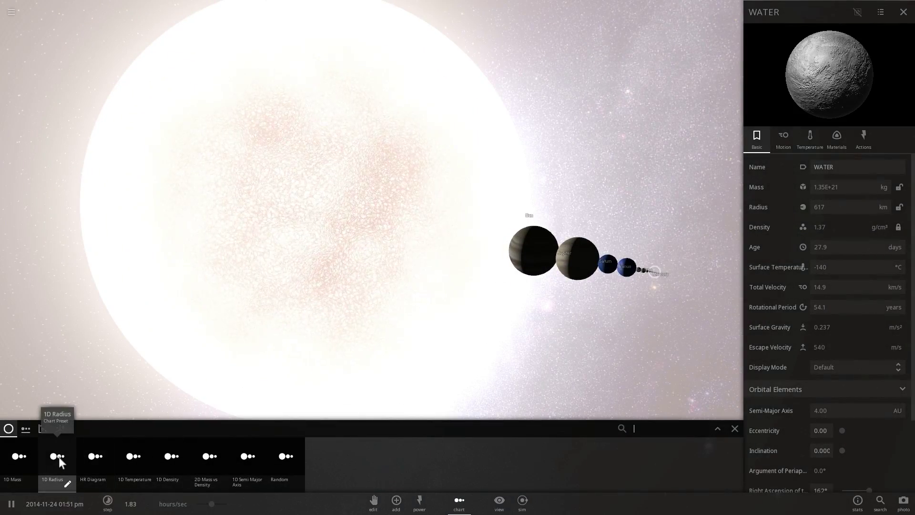
double_click(643, 268)
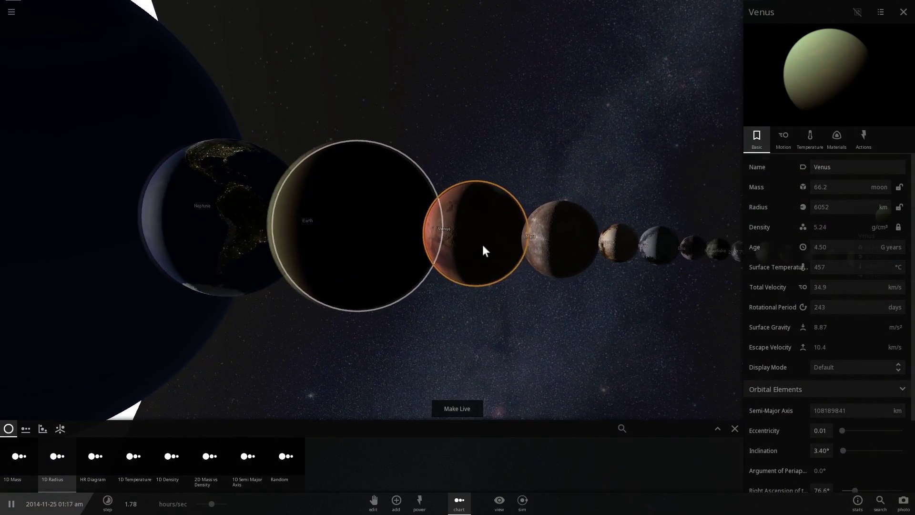
- Go through the progressively smaller bodies in the lineup, including Mercury, Eris, 2007 OR10 and Haumea, to locate WATER
double_click(450, 253)
double_click(448, 262)
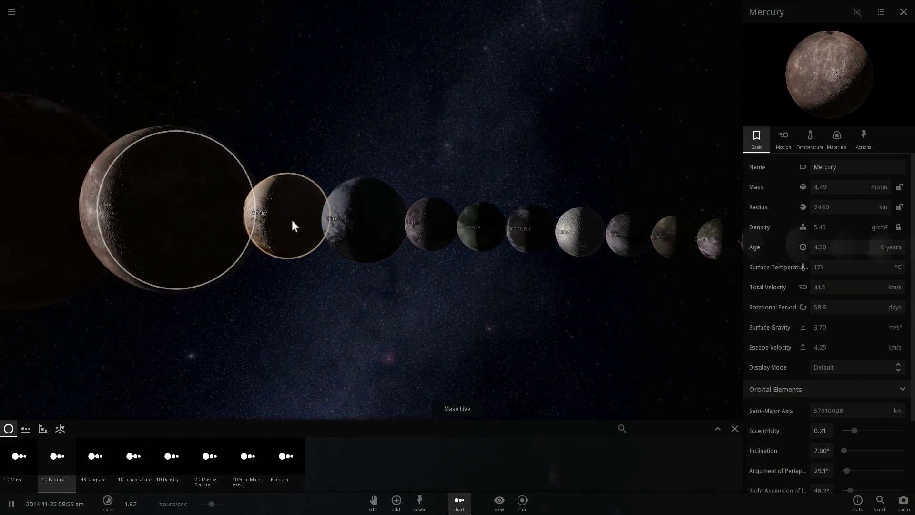
double_click(292, 220)
double_click(339, 233)
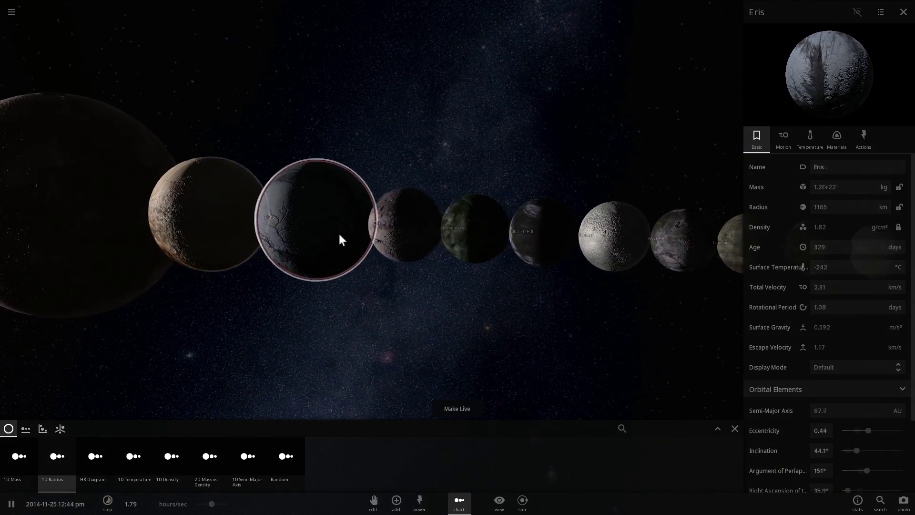
left_click(350, 236)
left_click(378, 235)
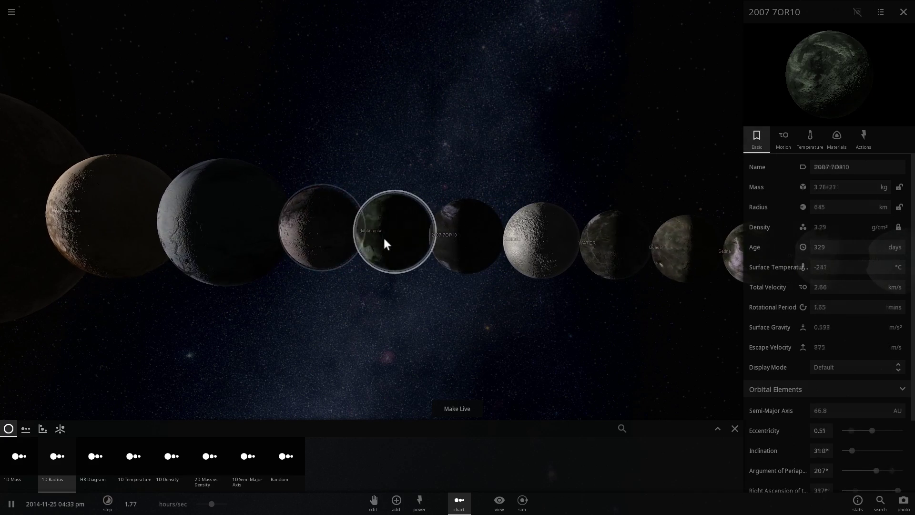
left_click(337, 242)
left_click(434, 247)
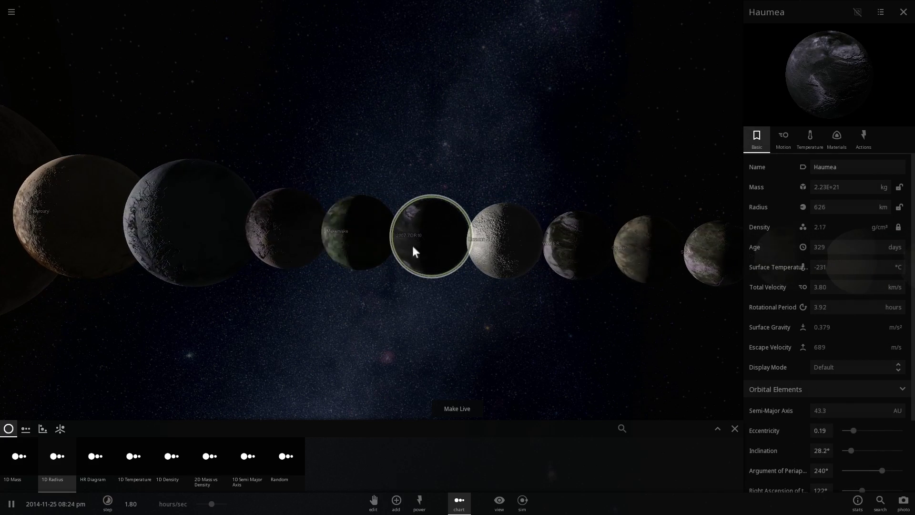
double_click(513, 241)
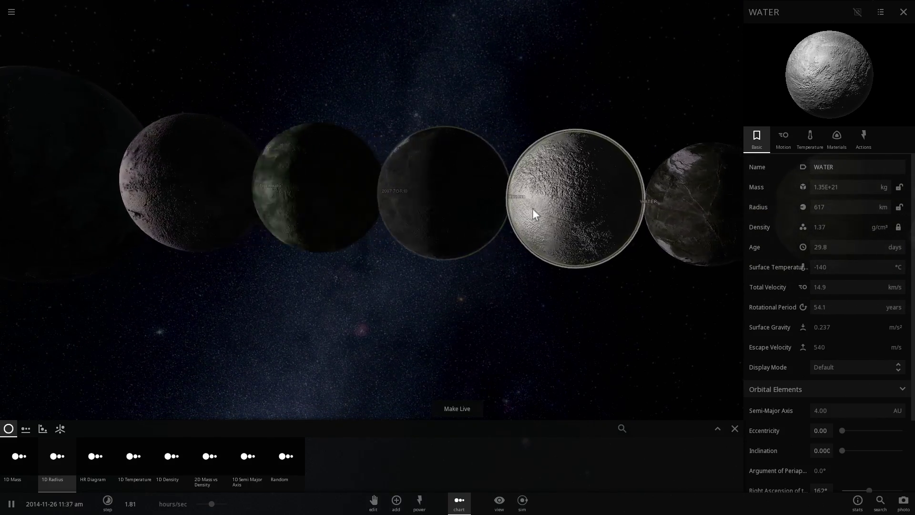
- Compare WATER's size and properties with its lineup neighbours Quaoar and Haumea
left_click(603, 214)
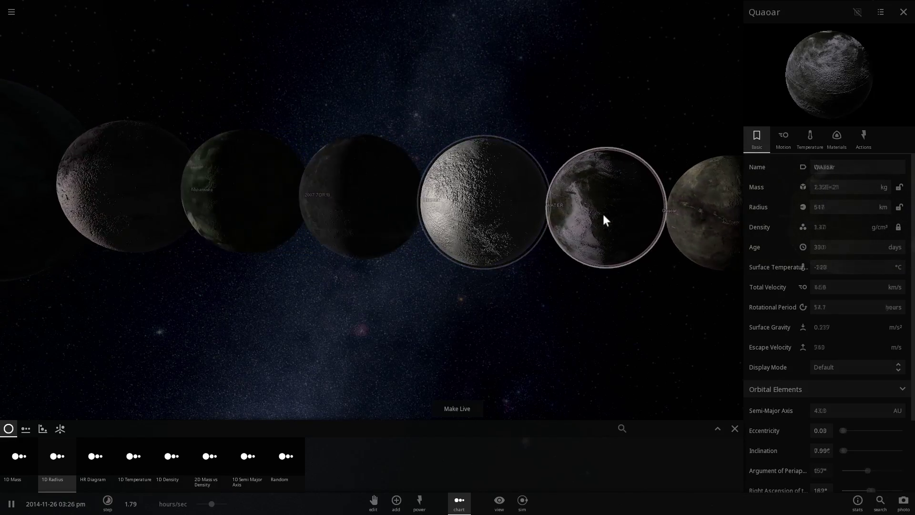
left_click(529, 213)
scroll(531, 213, "down", 2)
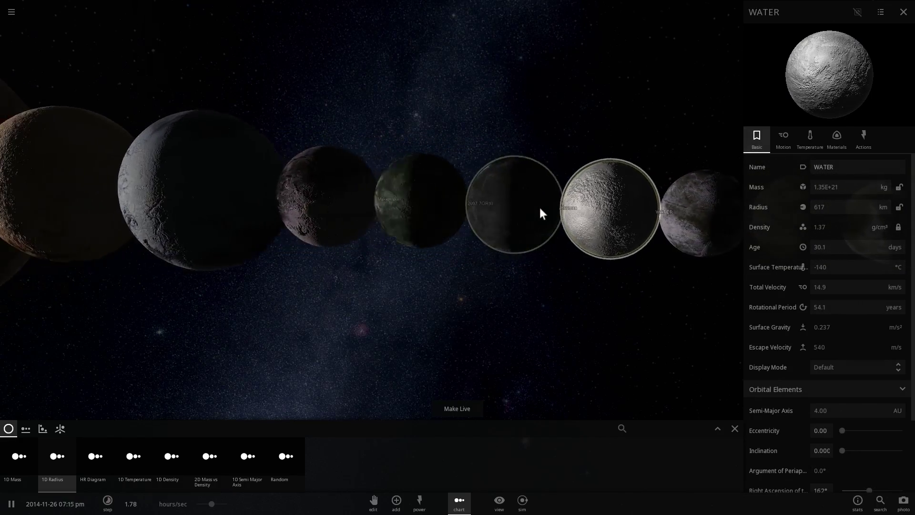
left_click(540, 205)
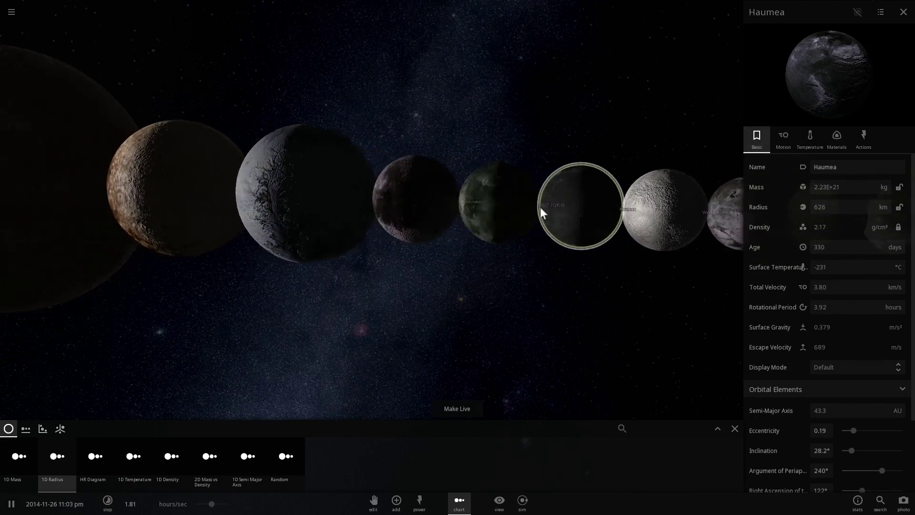
left_click(700, 211)
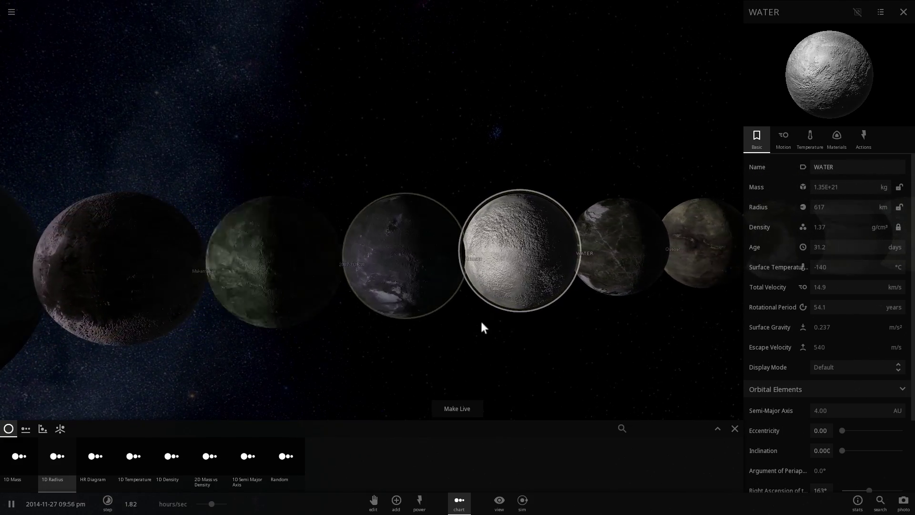
- Compare WATER's size with Mercury, Mars, Venus and Earth along the radius lineup
scroll(578, 297, "down", 3)
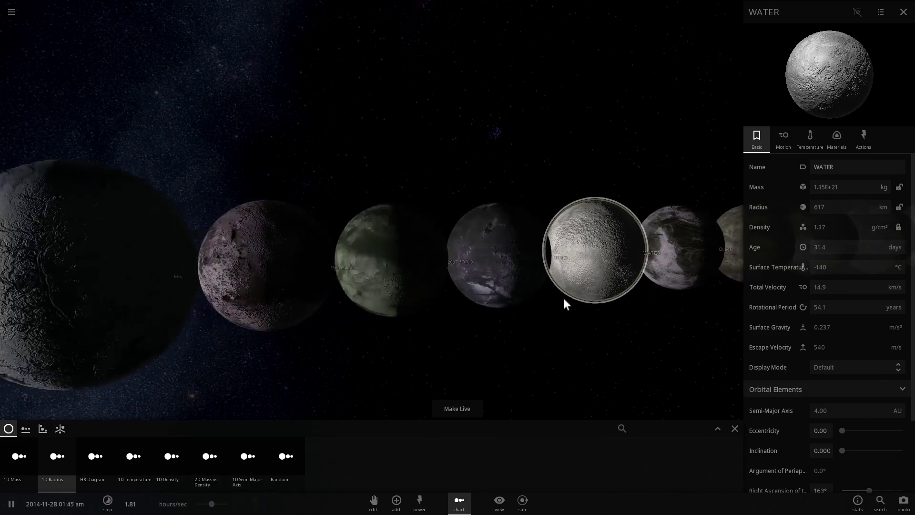
scroll(555, 293, "down", 3)
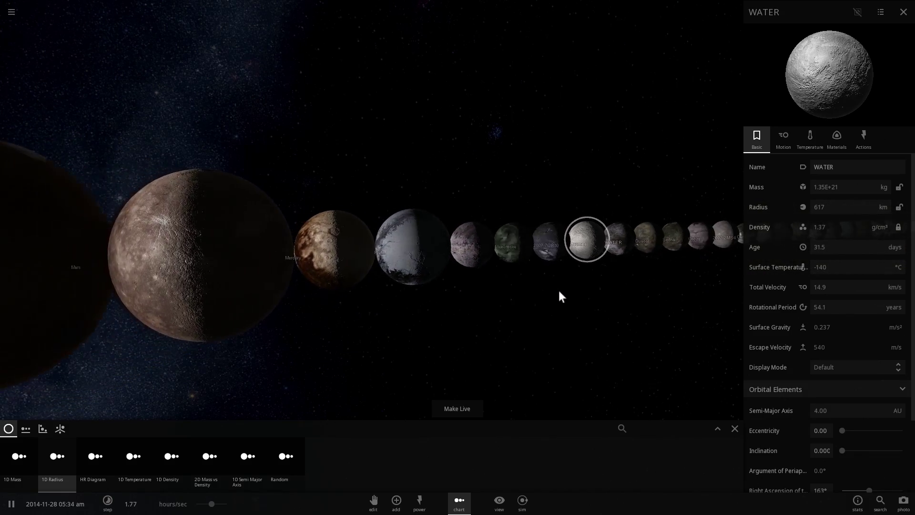
scroll(565, 289, "down", 1)
scroll(567, 289, "down", 5)
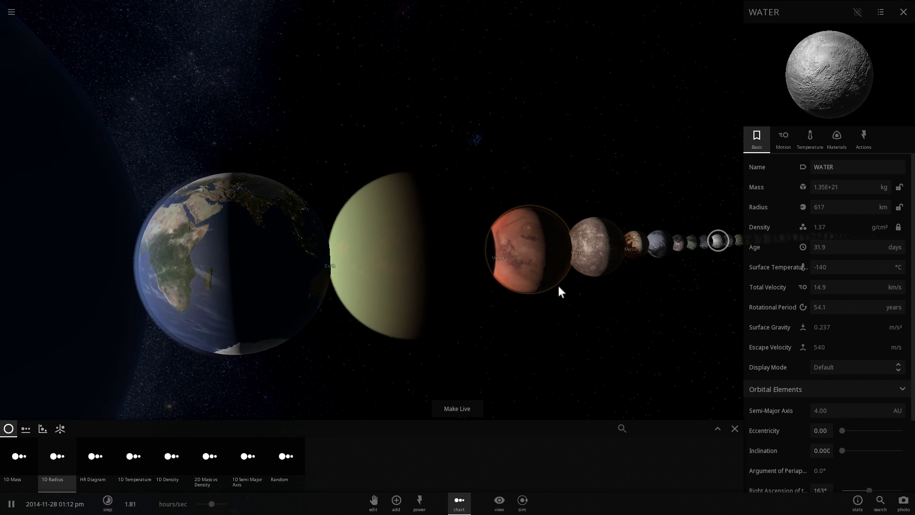
left_click_drag(559, 285, 610, 289)
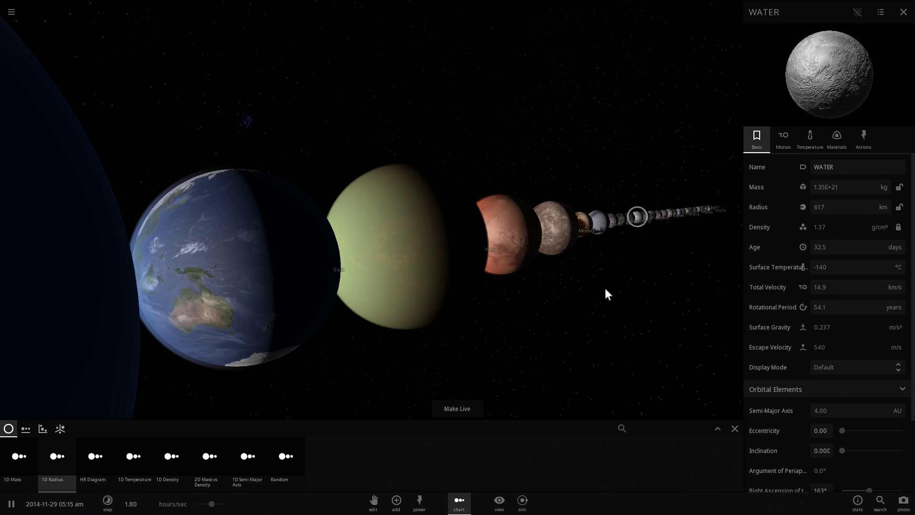
left_click_drag(602, 290, 616, 296)
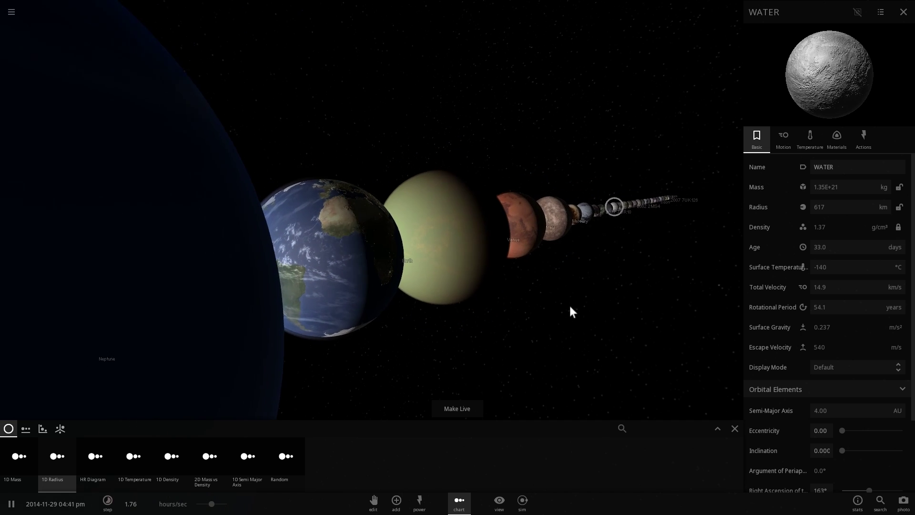
- Select Earth and compare its size with the gas giants and the Sun across the whole lineup
left_click(375, 264)
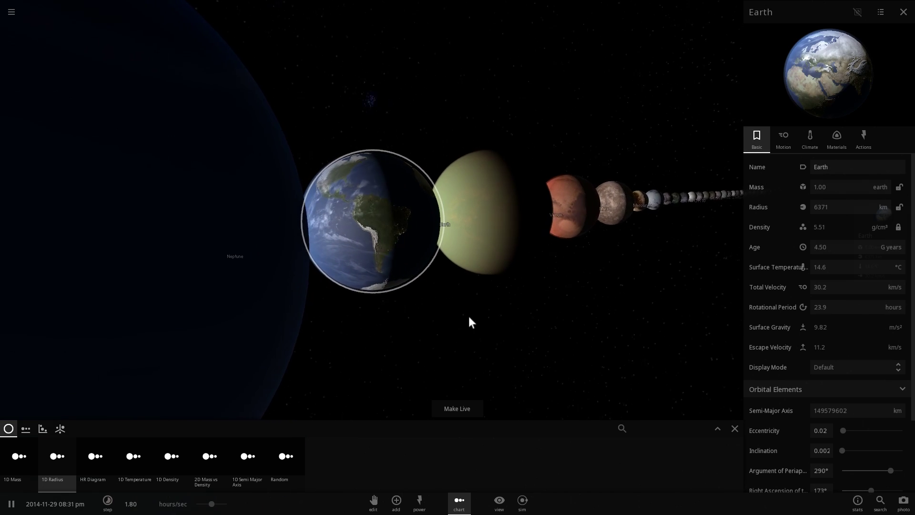
scroll(540, 316, "down", 4)
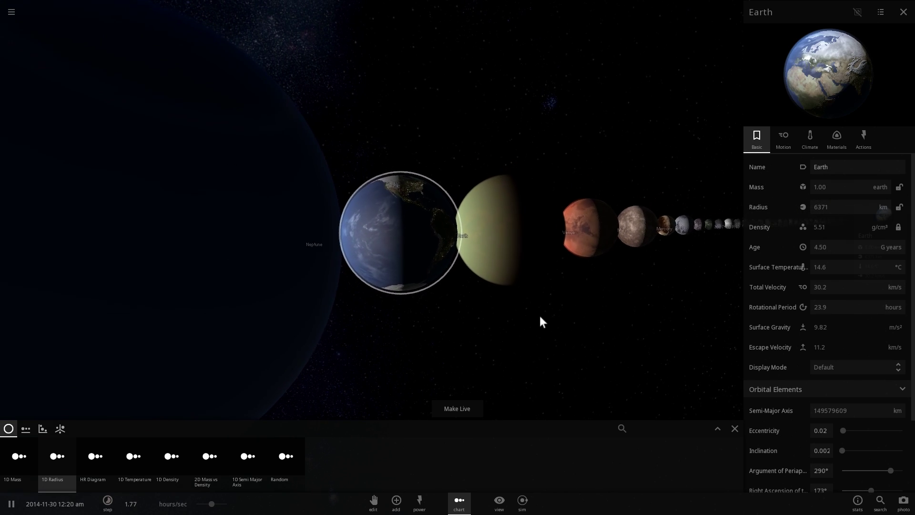
scroll(540, 322, "down", 5)
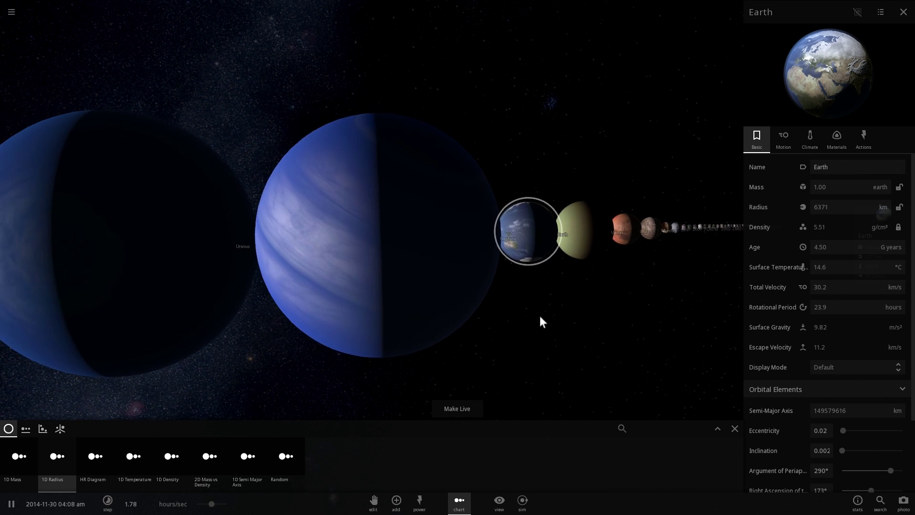
scroll(565, 318, "down", 5)
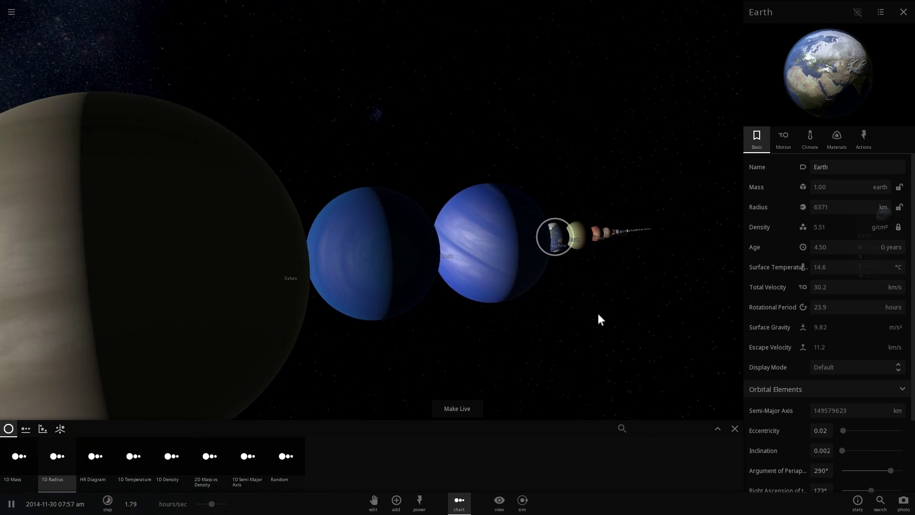
scroll(609, 316, "down", 5)
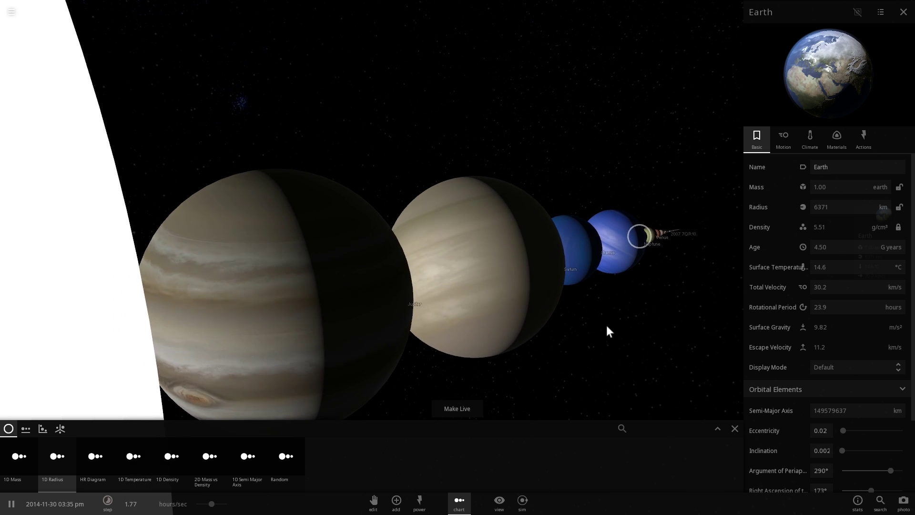
scroll(607, 327, "down", 4)
scroll(575, 331, "down", 4)
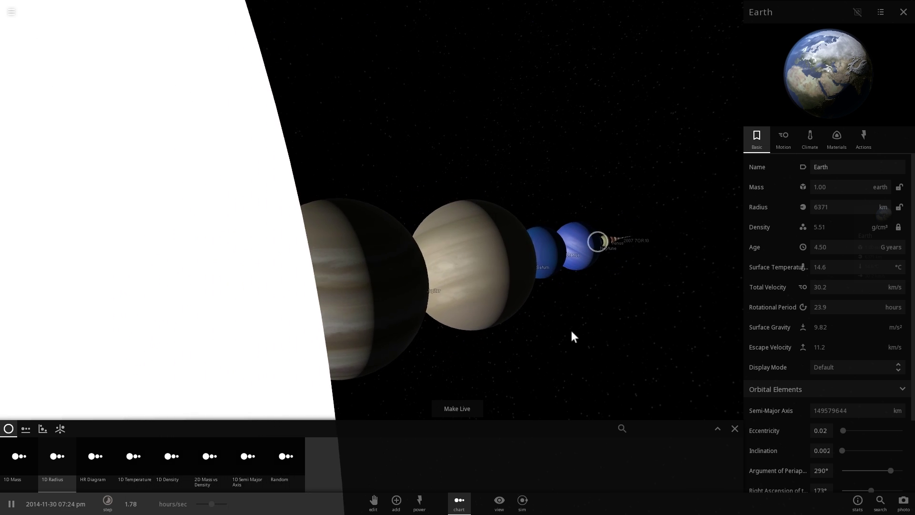
scroll(558, 329, "down", 5)
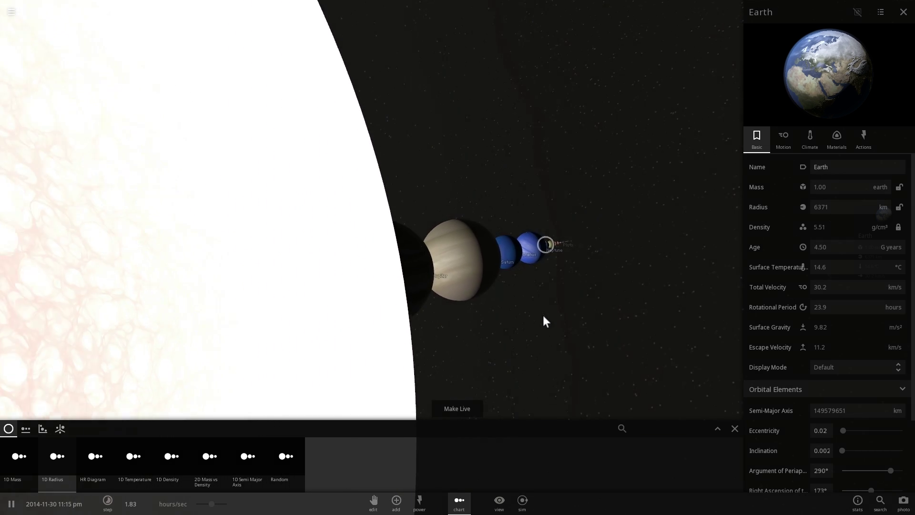
scroll(531, 312, "down", 5)
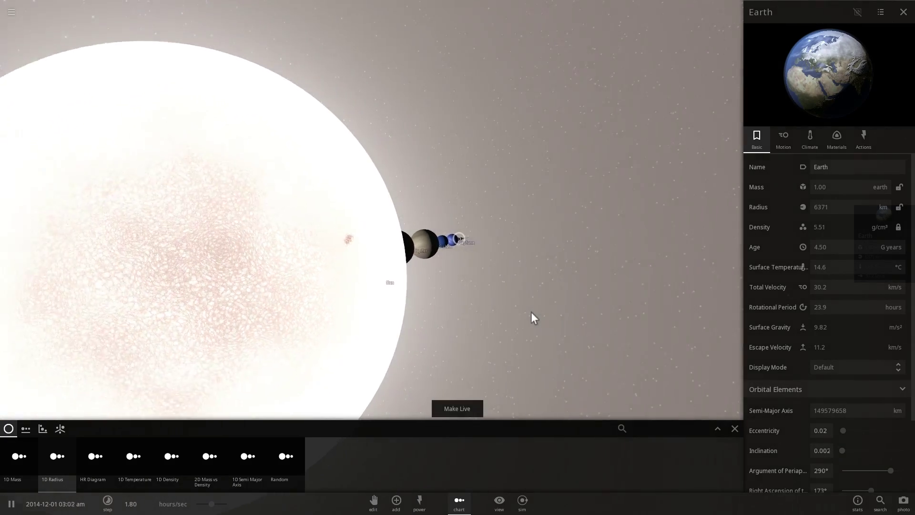
scroll(546, 322, "down", 2)
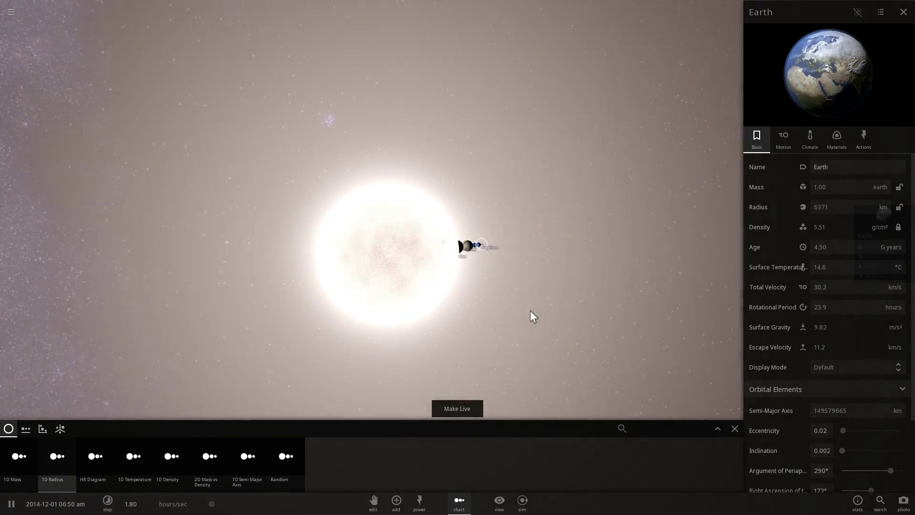